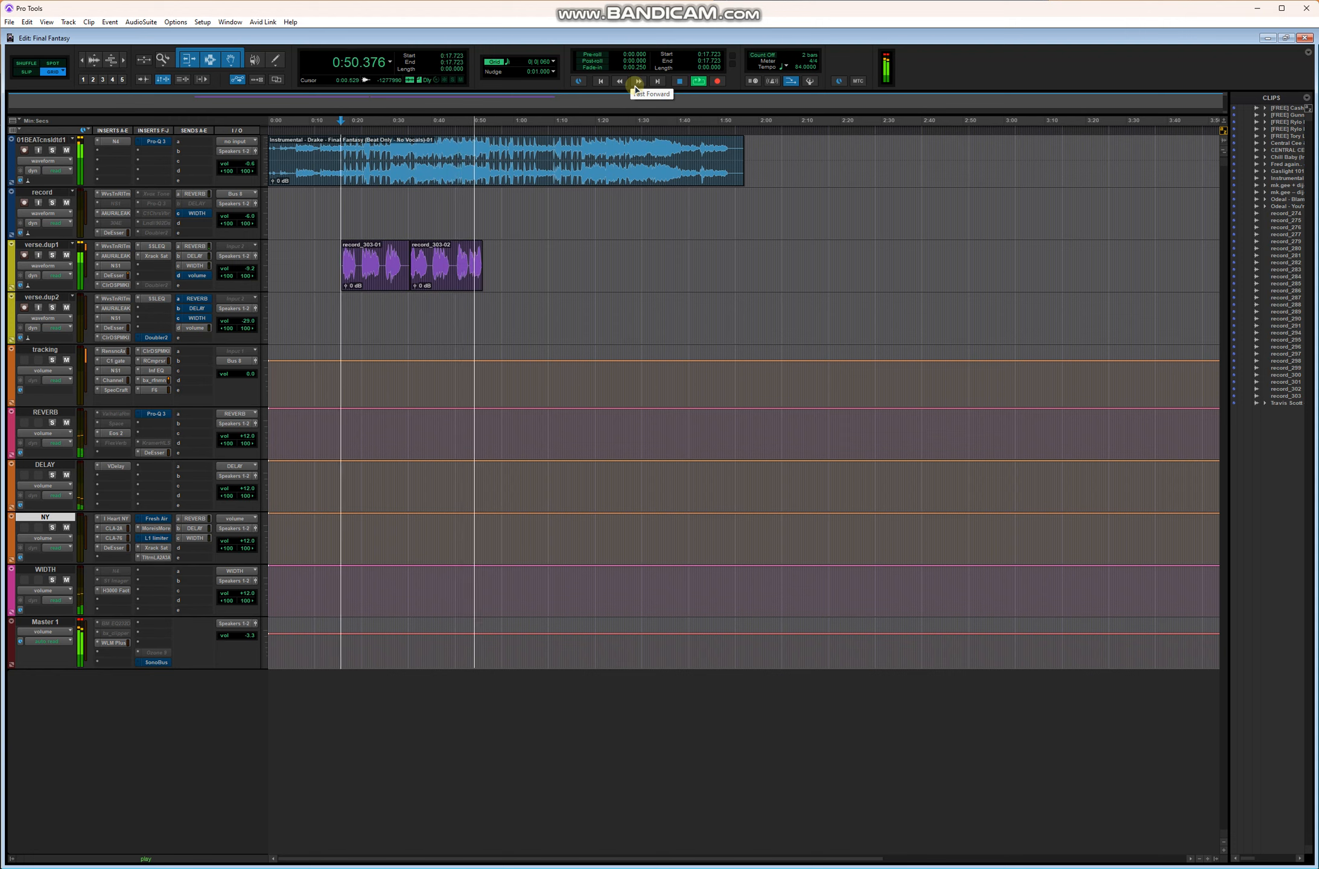
# - Stop the playback of the beat and the verse.dup1 vocal clips
pyautogui.press('space')
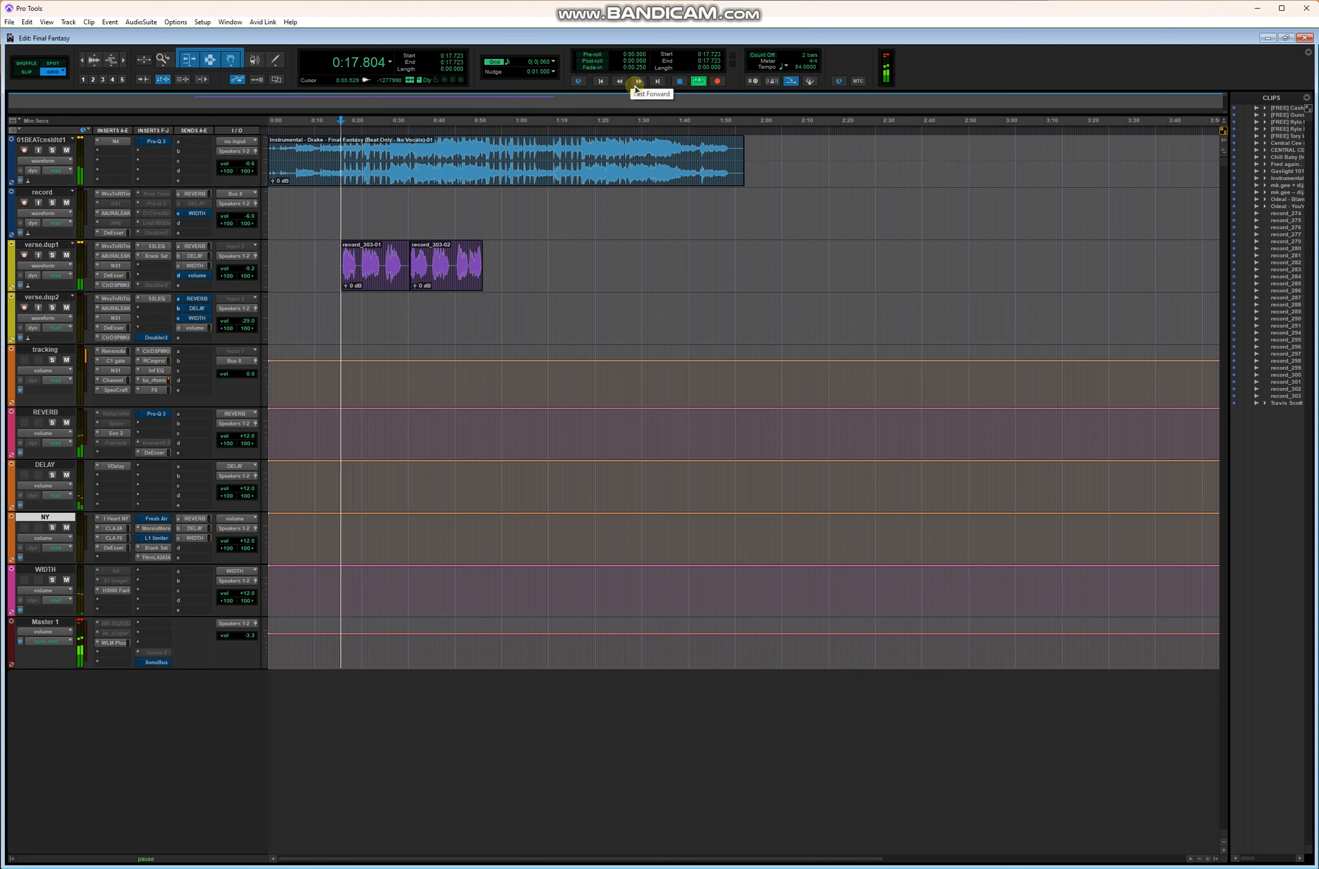
pyautogui.press('space')
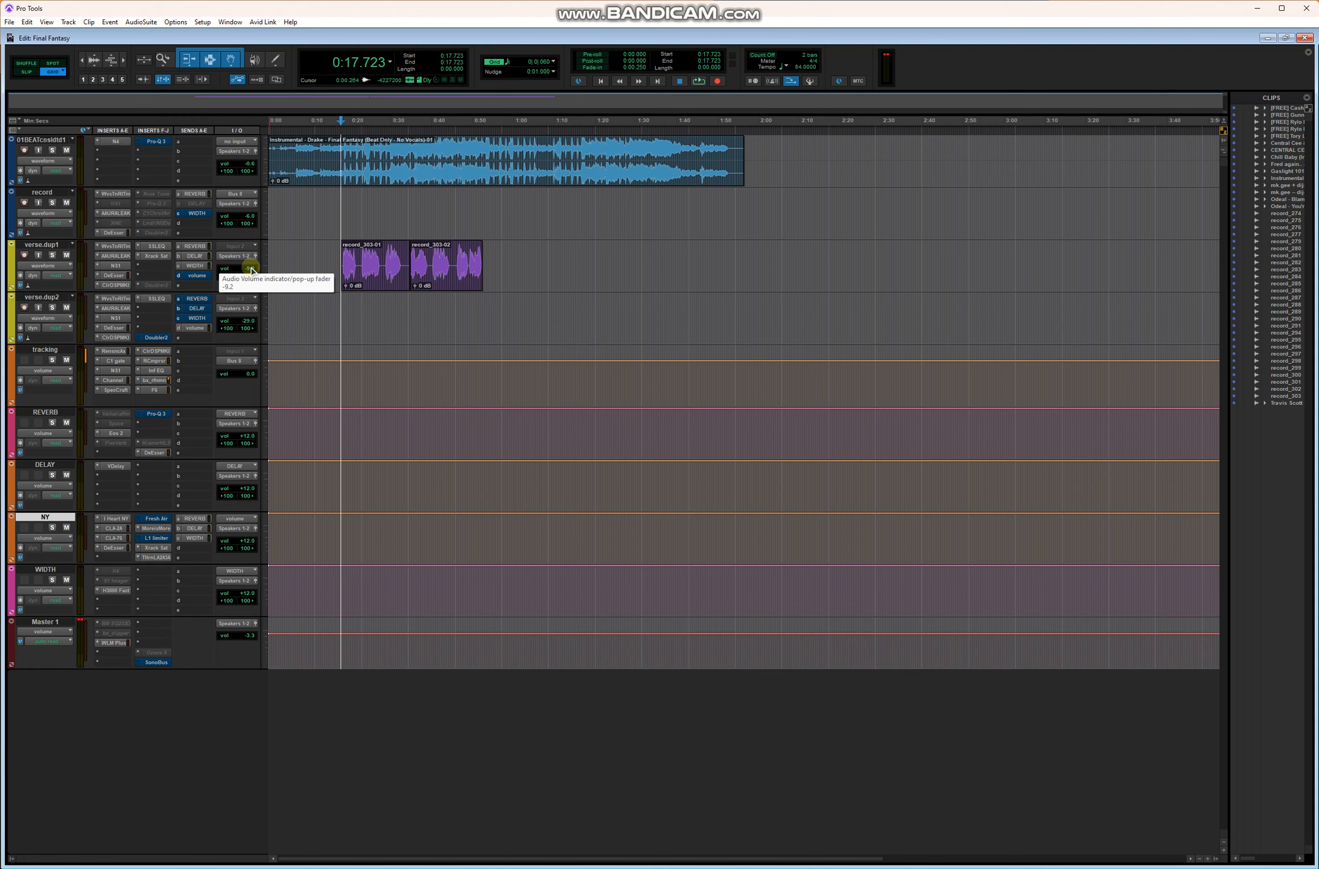
# - Examine the channel faders and sends in the Mix window with the verse.dup1 track selected, and close the mixer
pyautogui.click(230, 22)
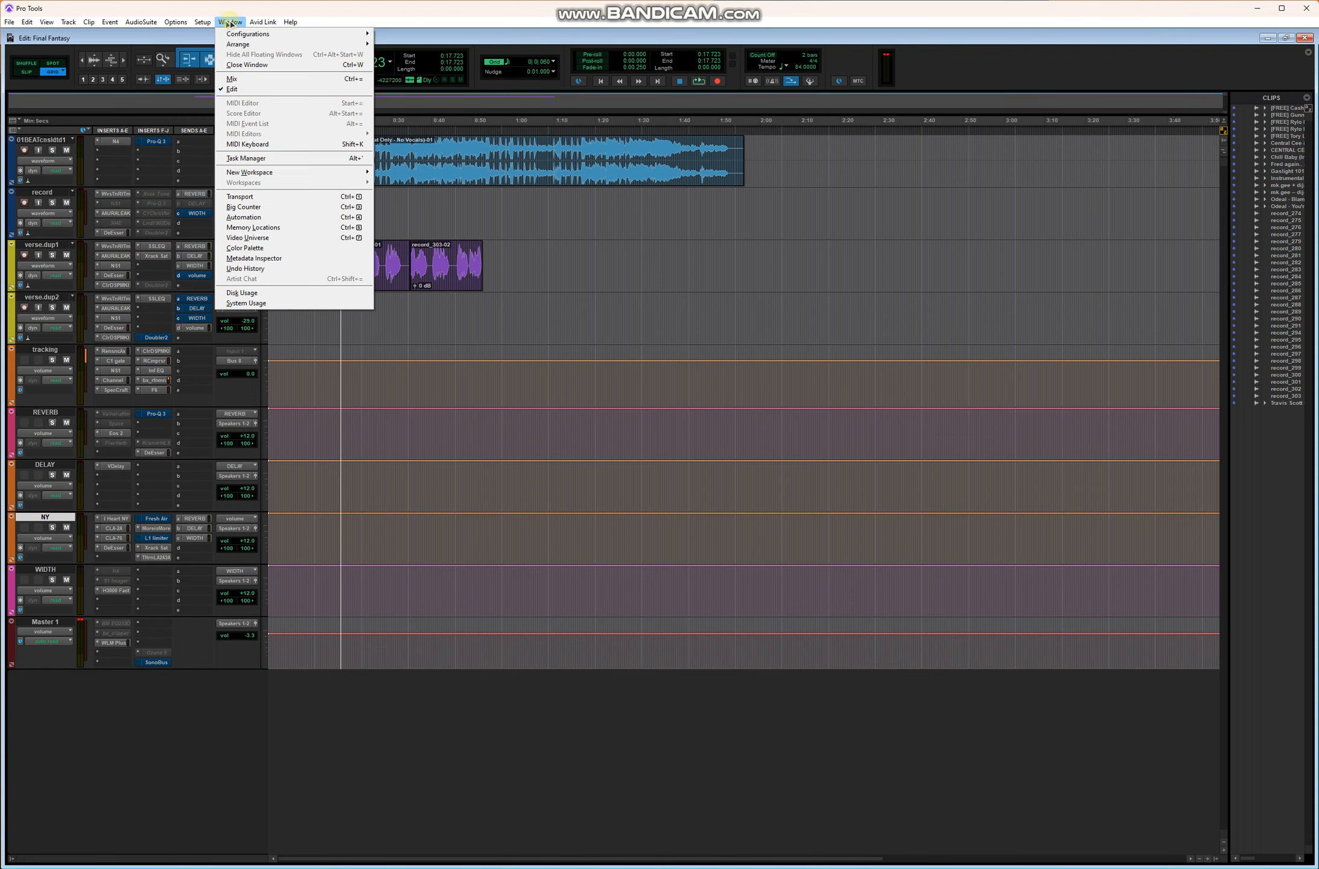
pyautogui.click(232, 78)
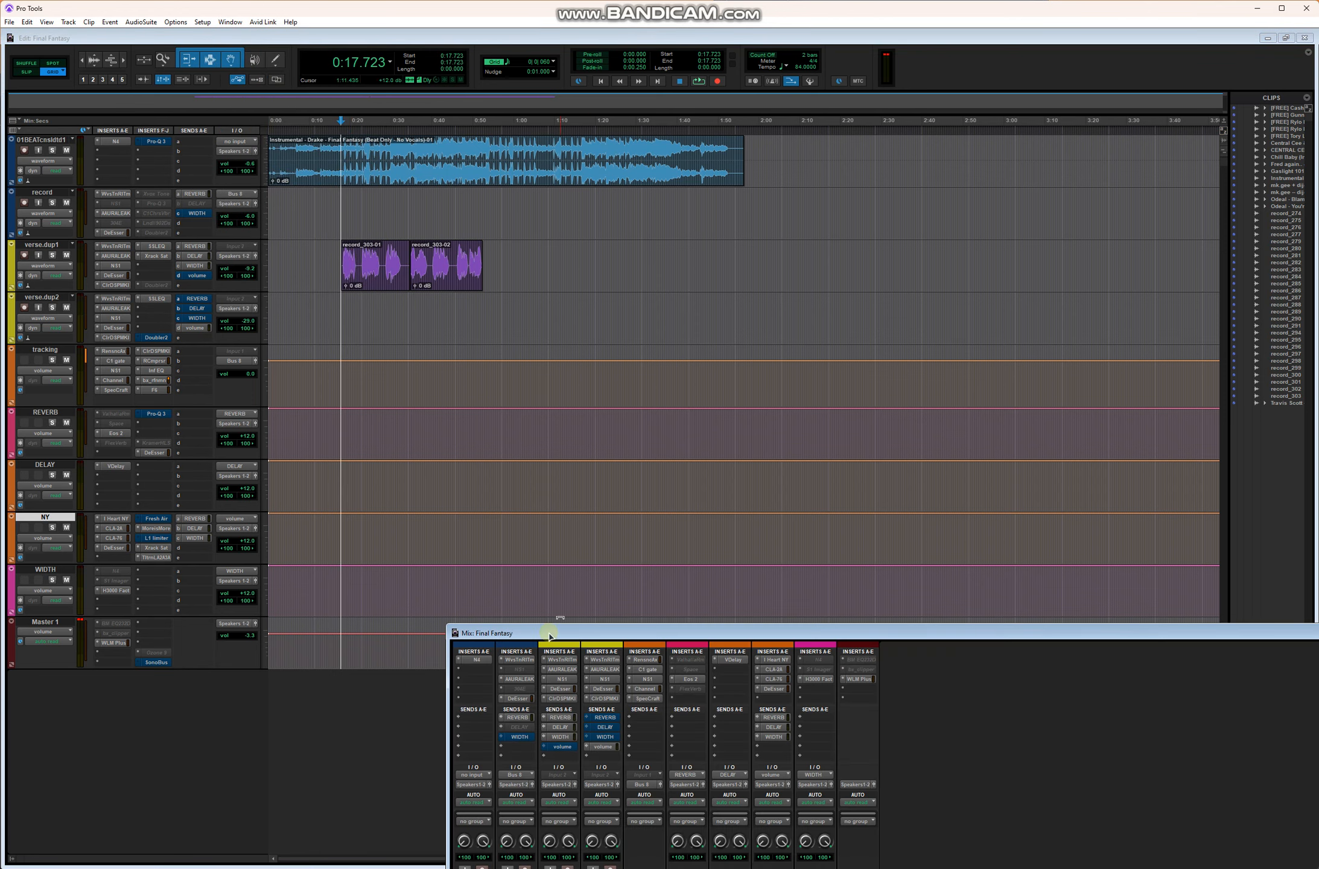
pyautogui.moveTo(550, 637); pyautogui.dragTo(387, 216)
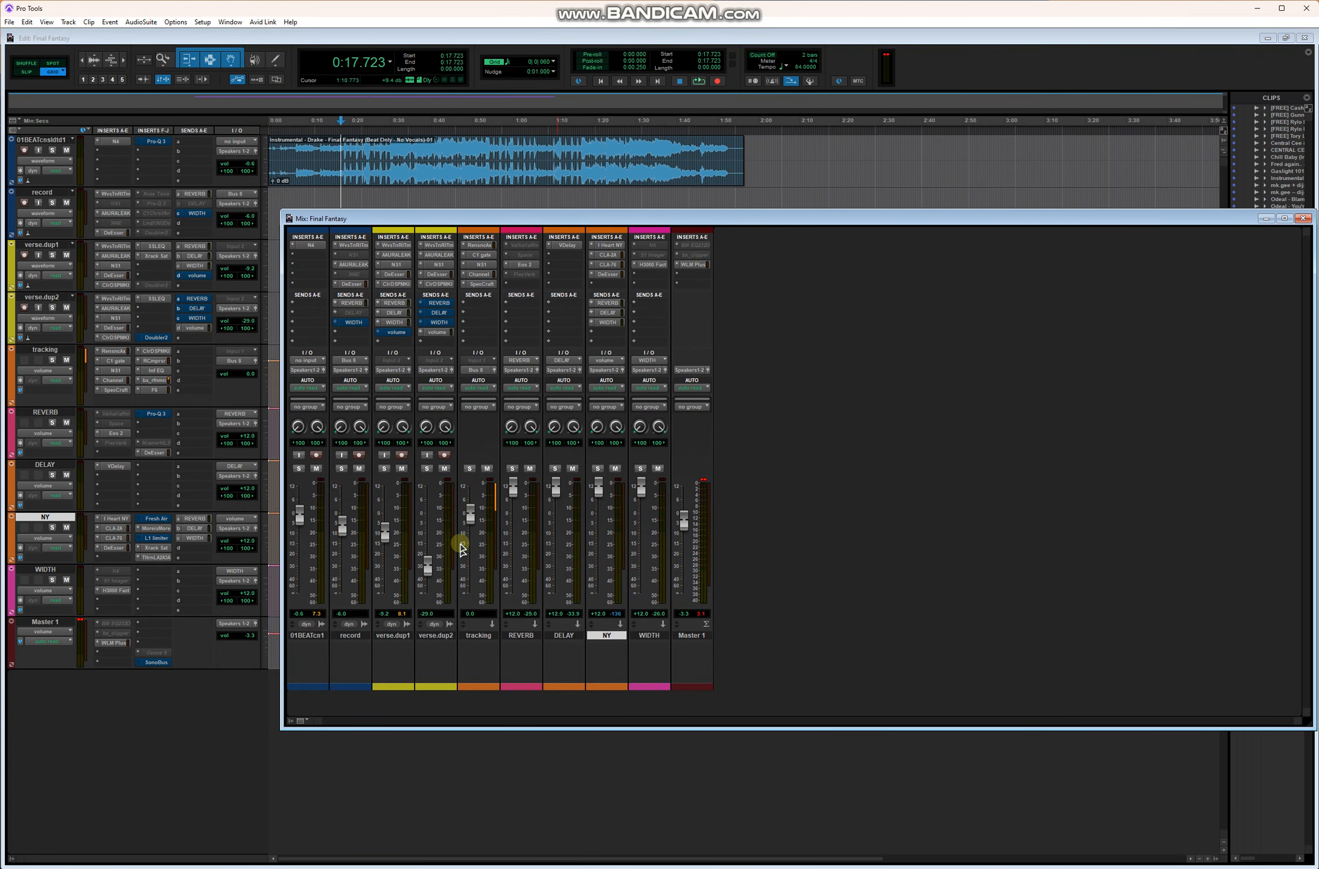
pyautogui.click(57, 244)
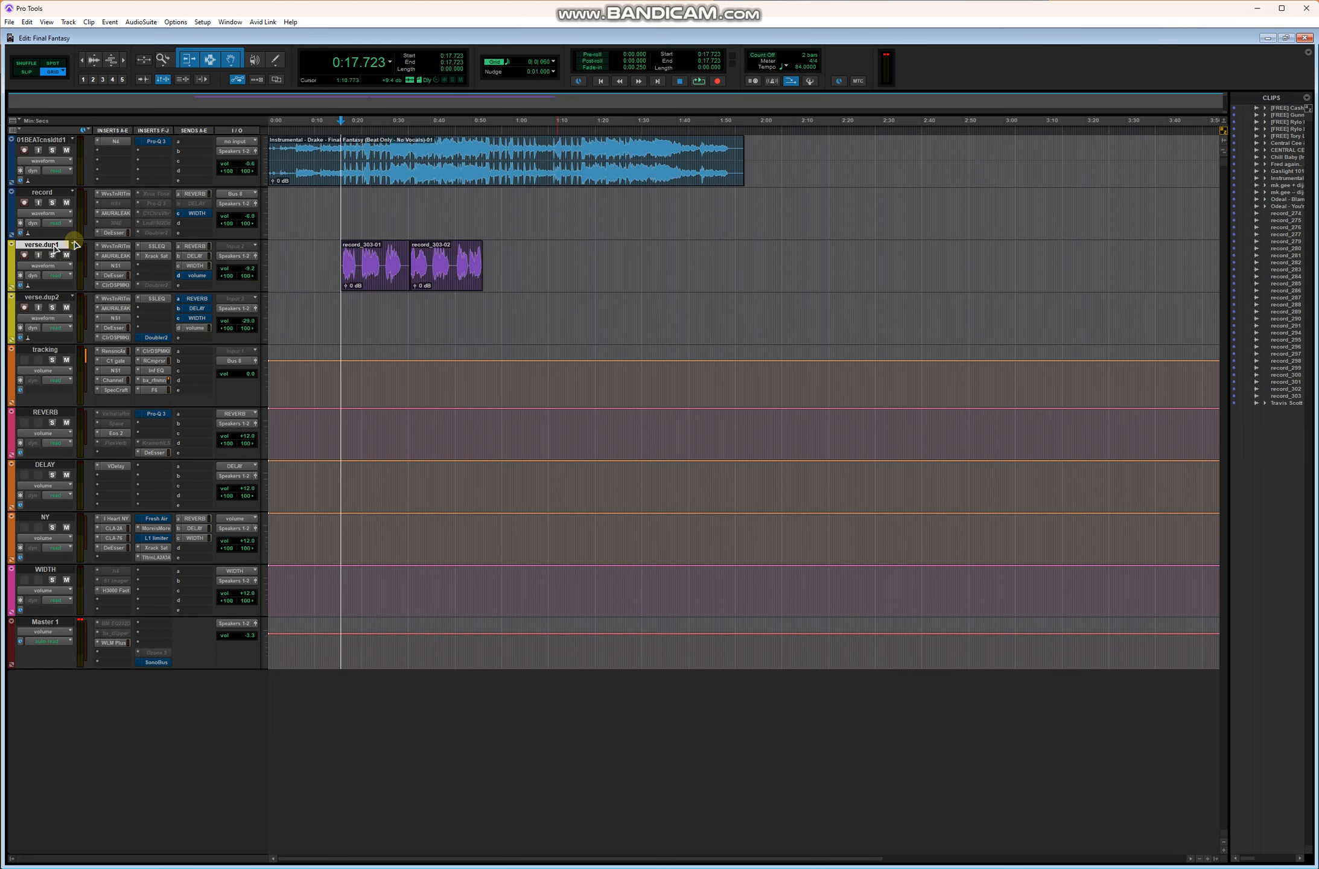
pyautogui.click(230, 22)
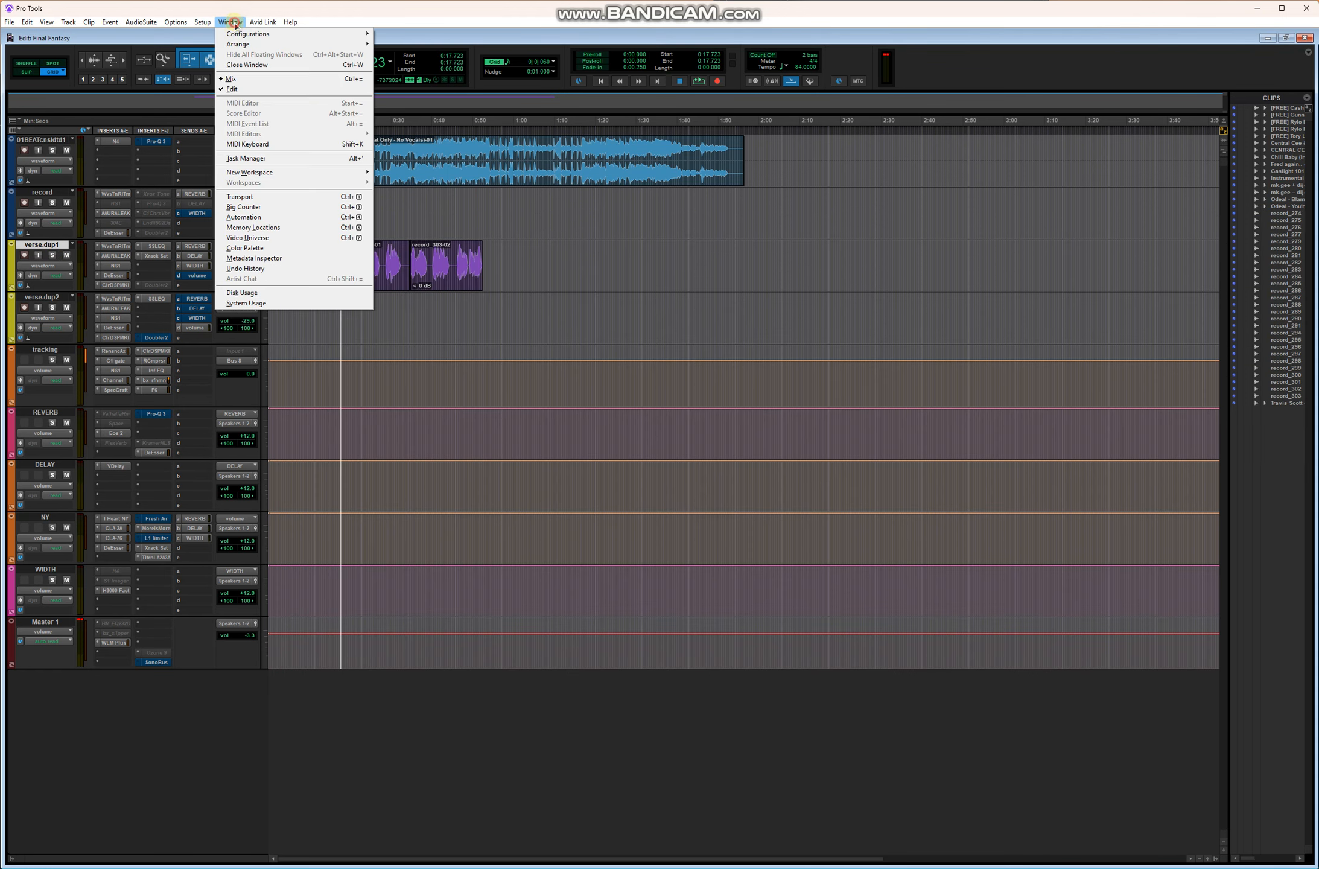
pyautogui.click(253, 81)
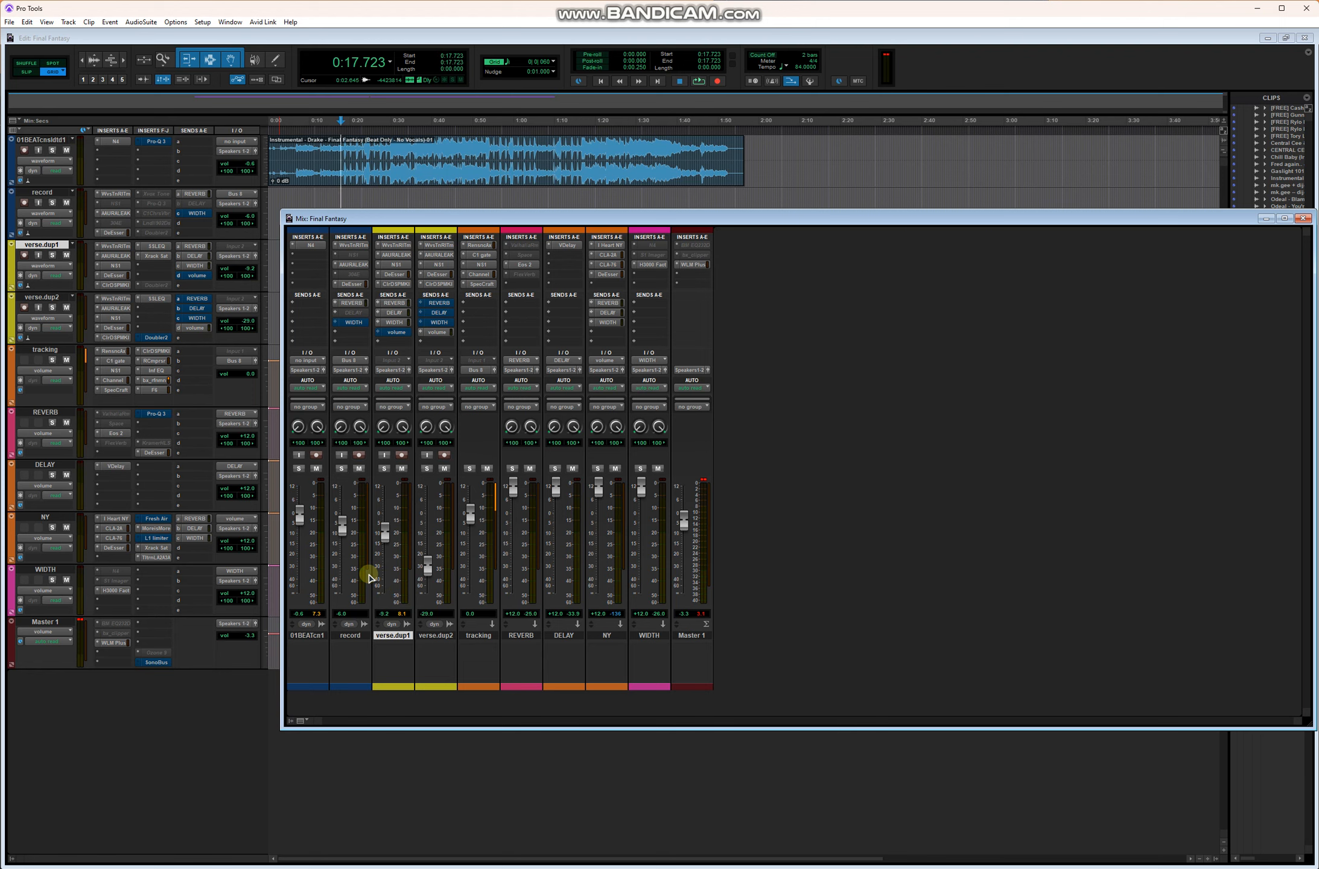
pyautogui.click(1303, 218)
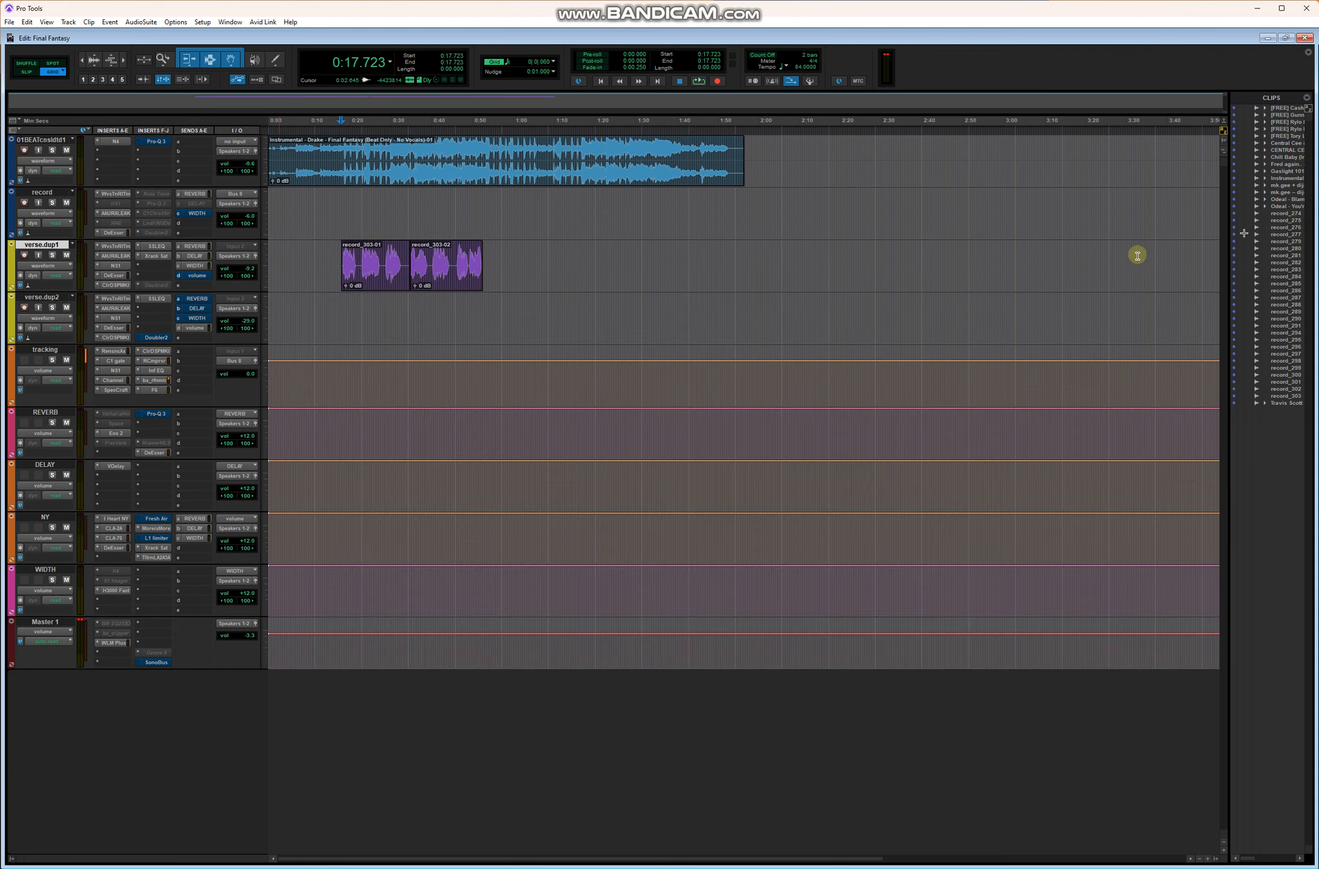
# - Review the plug-in chain on verse.dup1 from Waves Tune Real-Time through NS1, DeEsser, Clariphonic and SSLEQ to Xrack Sat
pyautogui.click(43, 519)
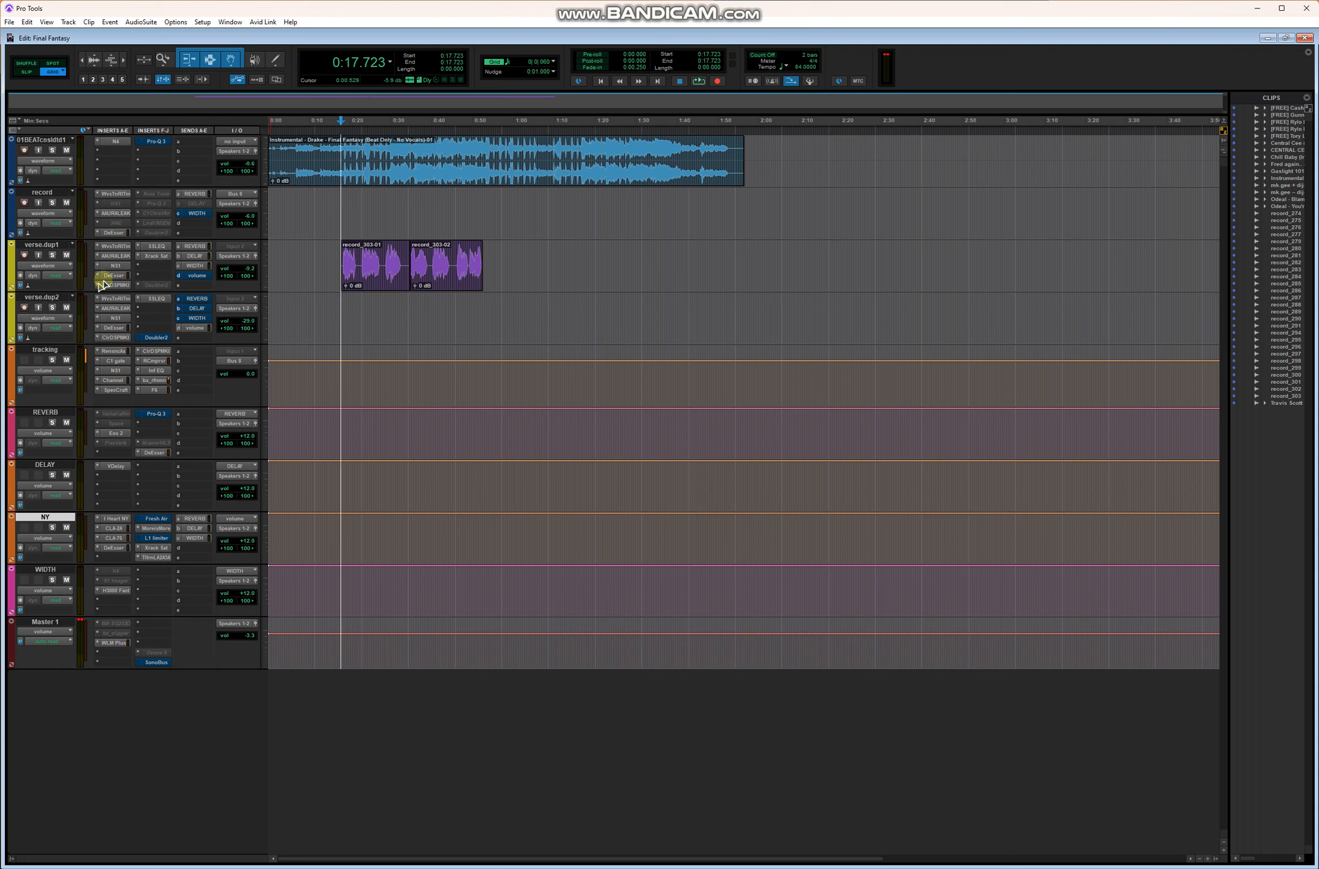
pyautogui.click(114, 246)
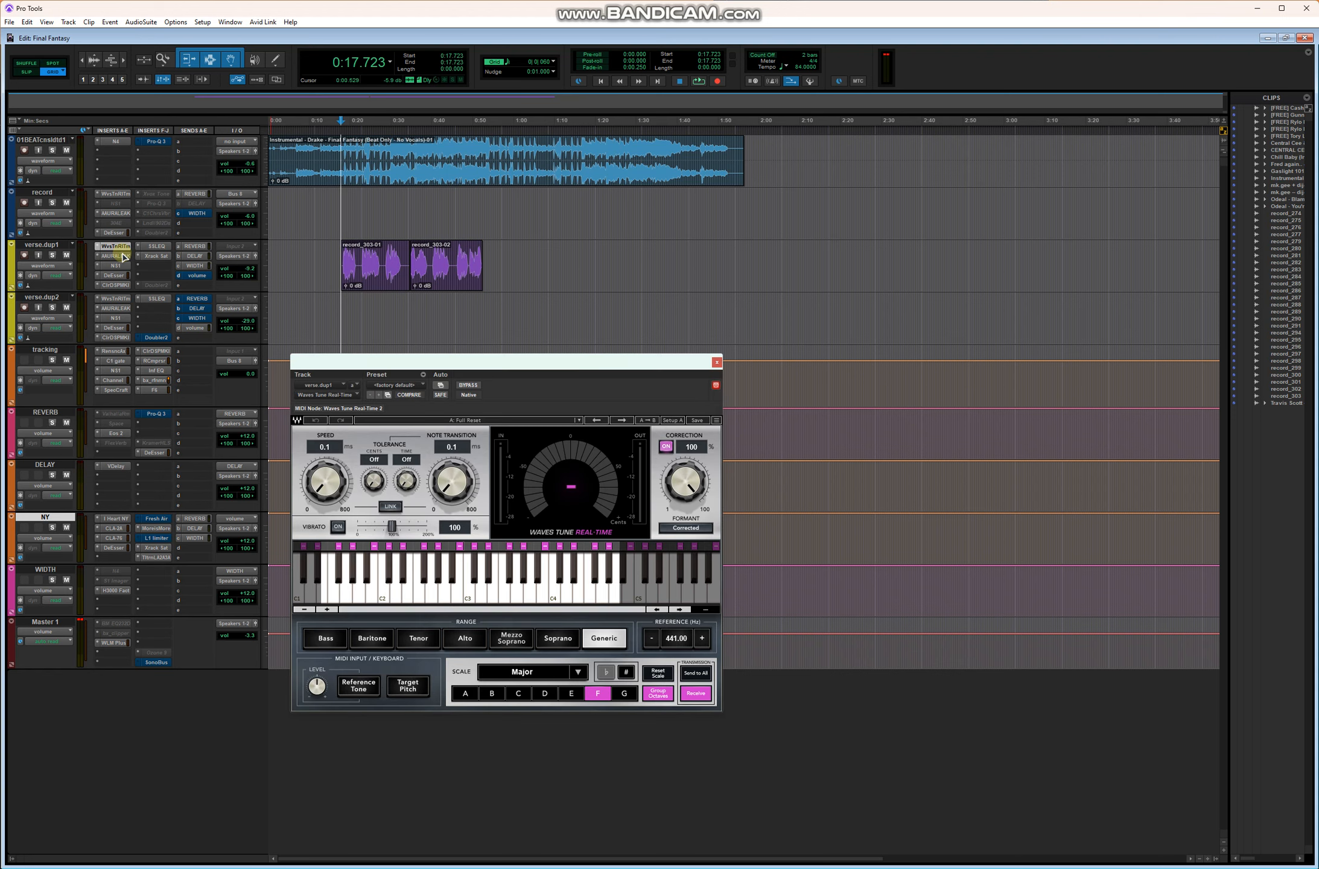
pyautogui.click(122, 256)
pyautogui.click(121, 266)
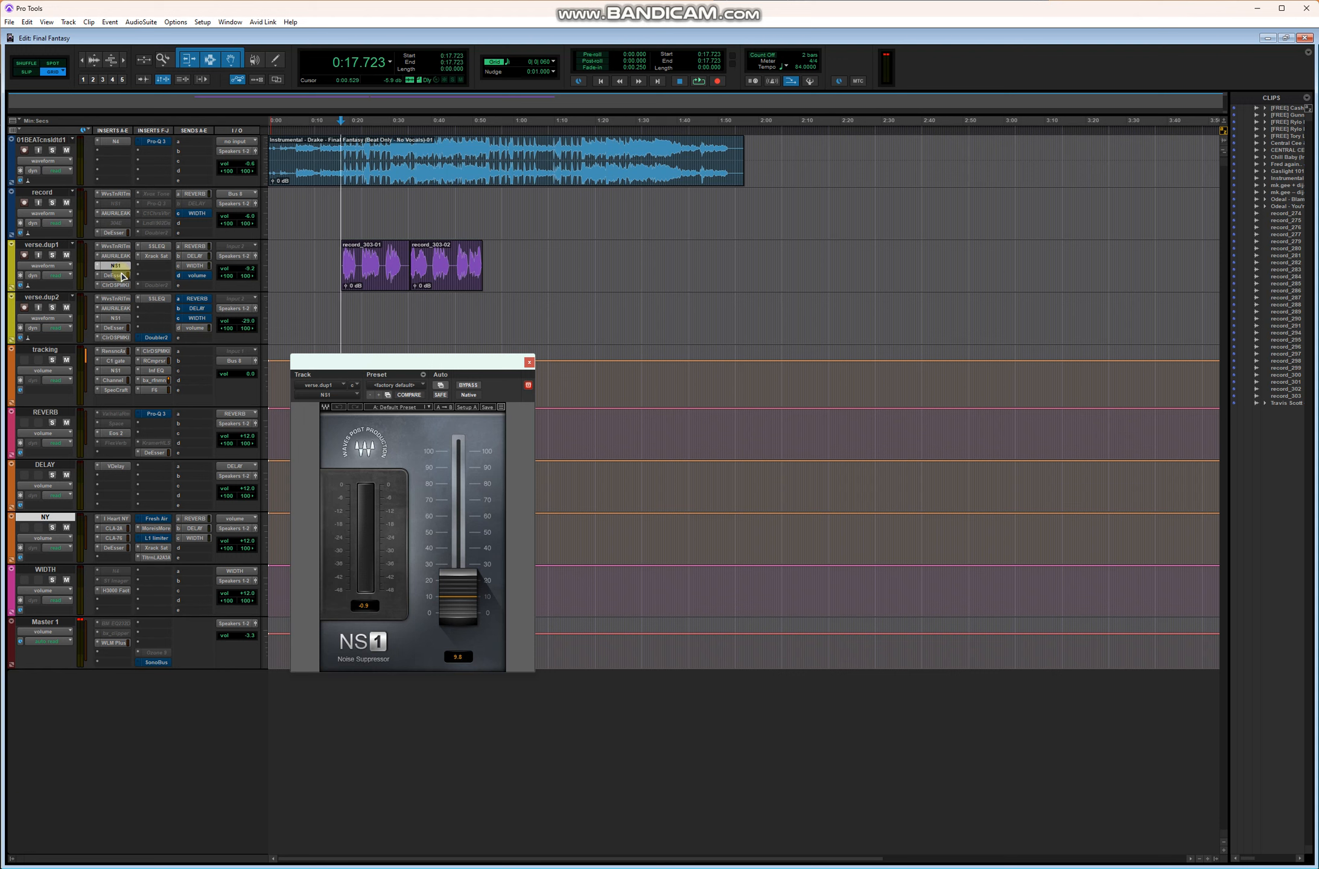
pyautogui.click(121, 276)
pyautogui.click(115, 284)
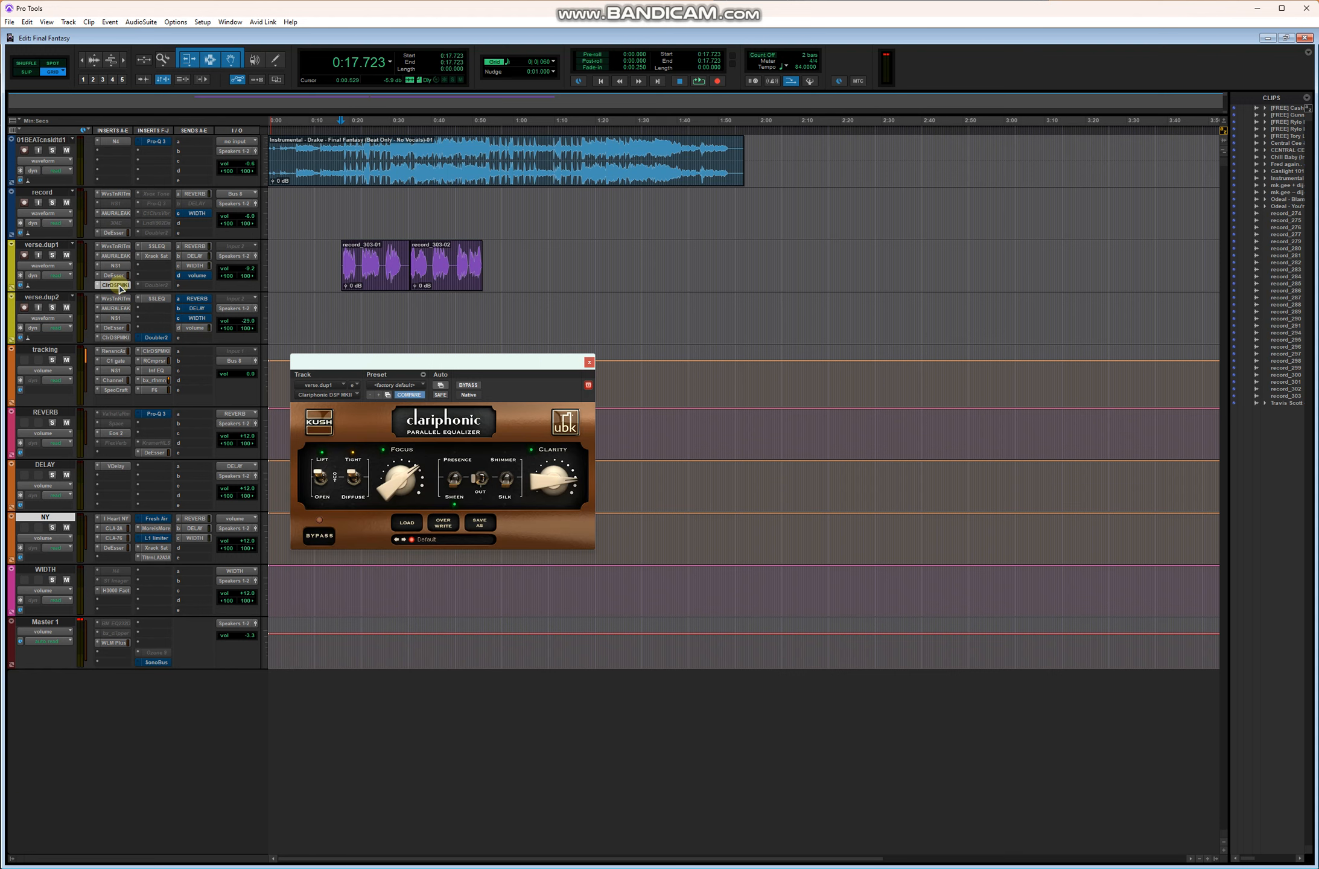
pyautogui.click(153, 247)
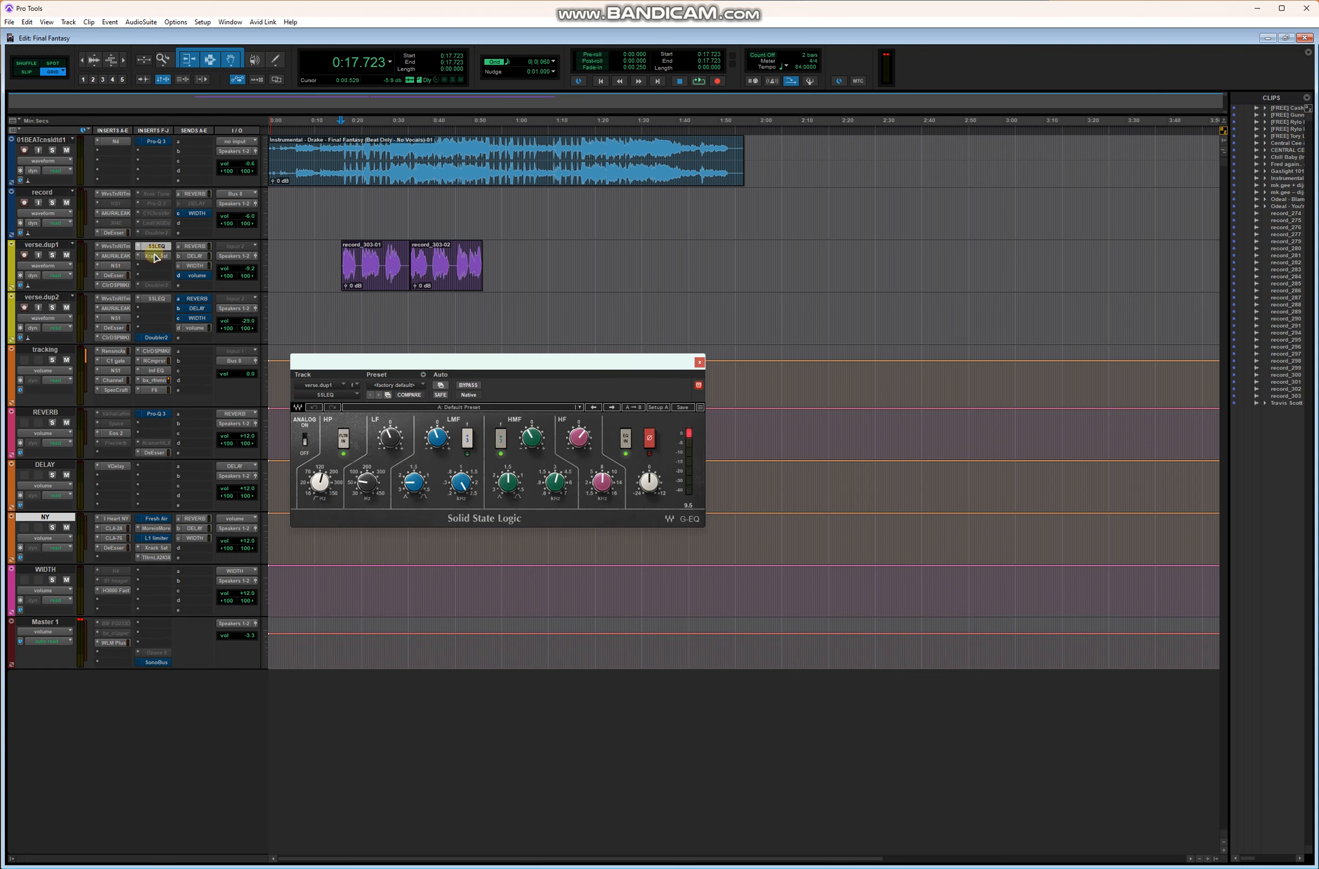
pyautogui.click(156, 257)
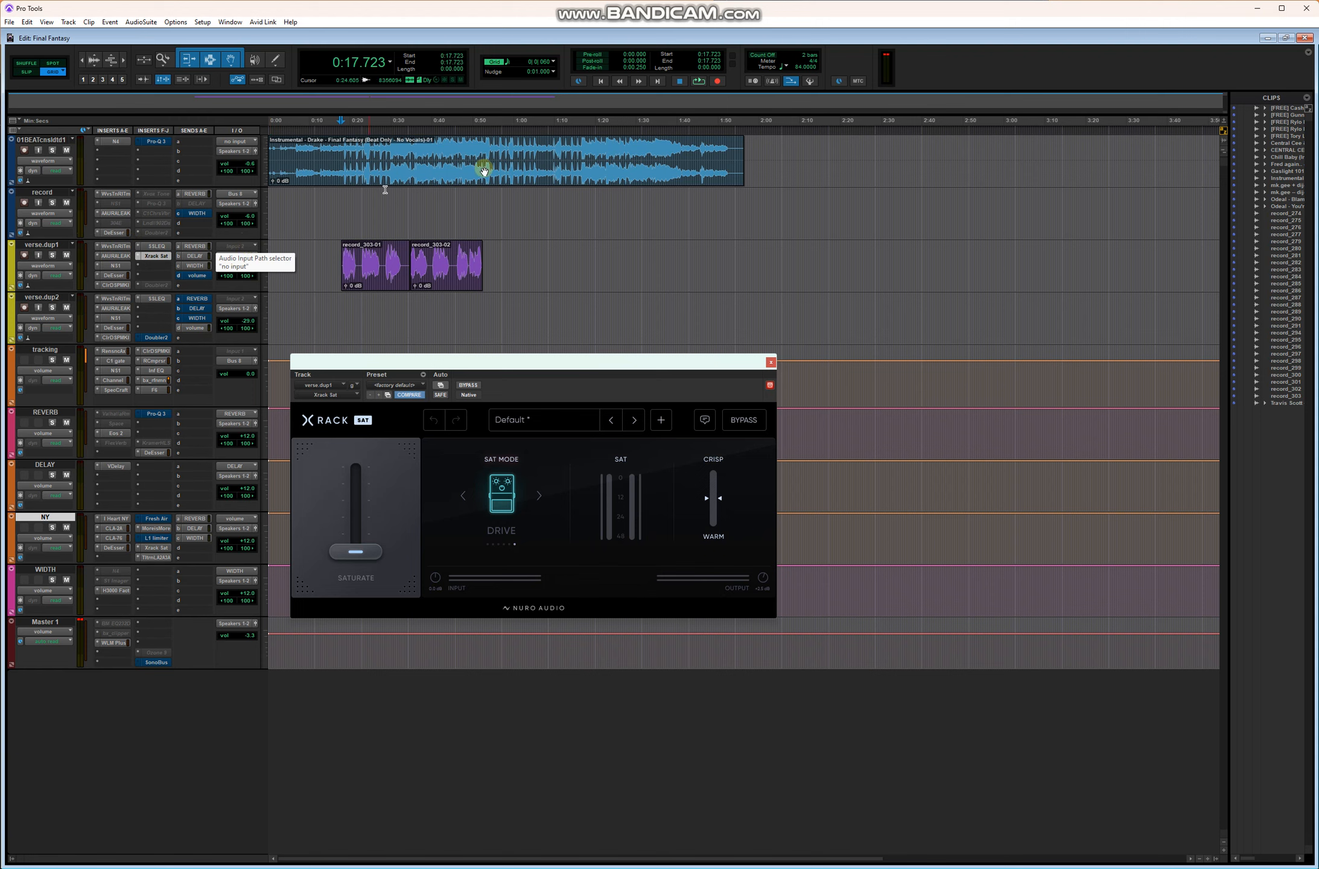
# - Place the edit cursor at 0:55.044, set the record track's input to In 1 and arm it for recording
pyautogui.click(493, 134)
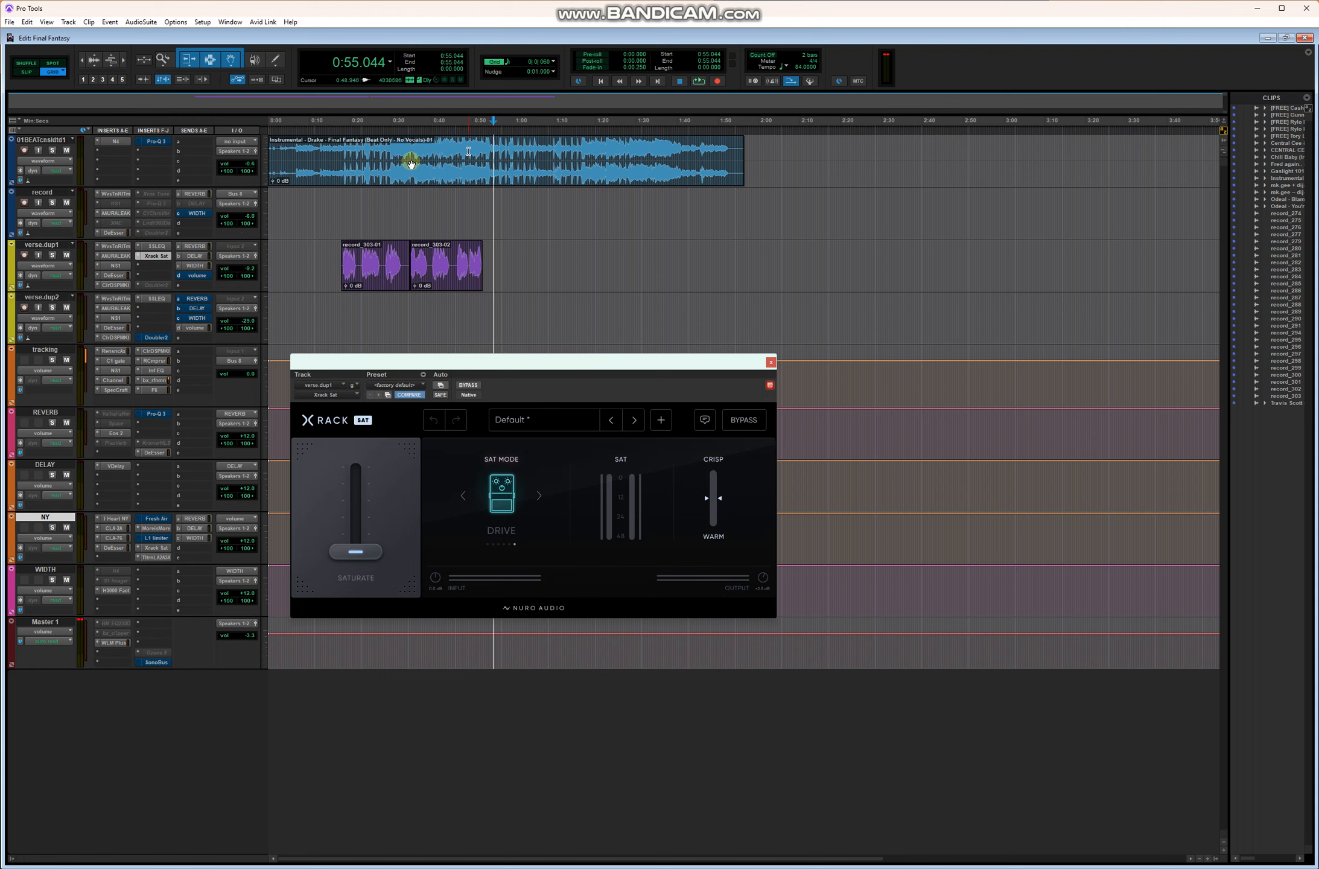
pyautogui.click(235, 195)
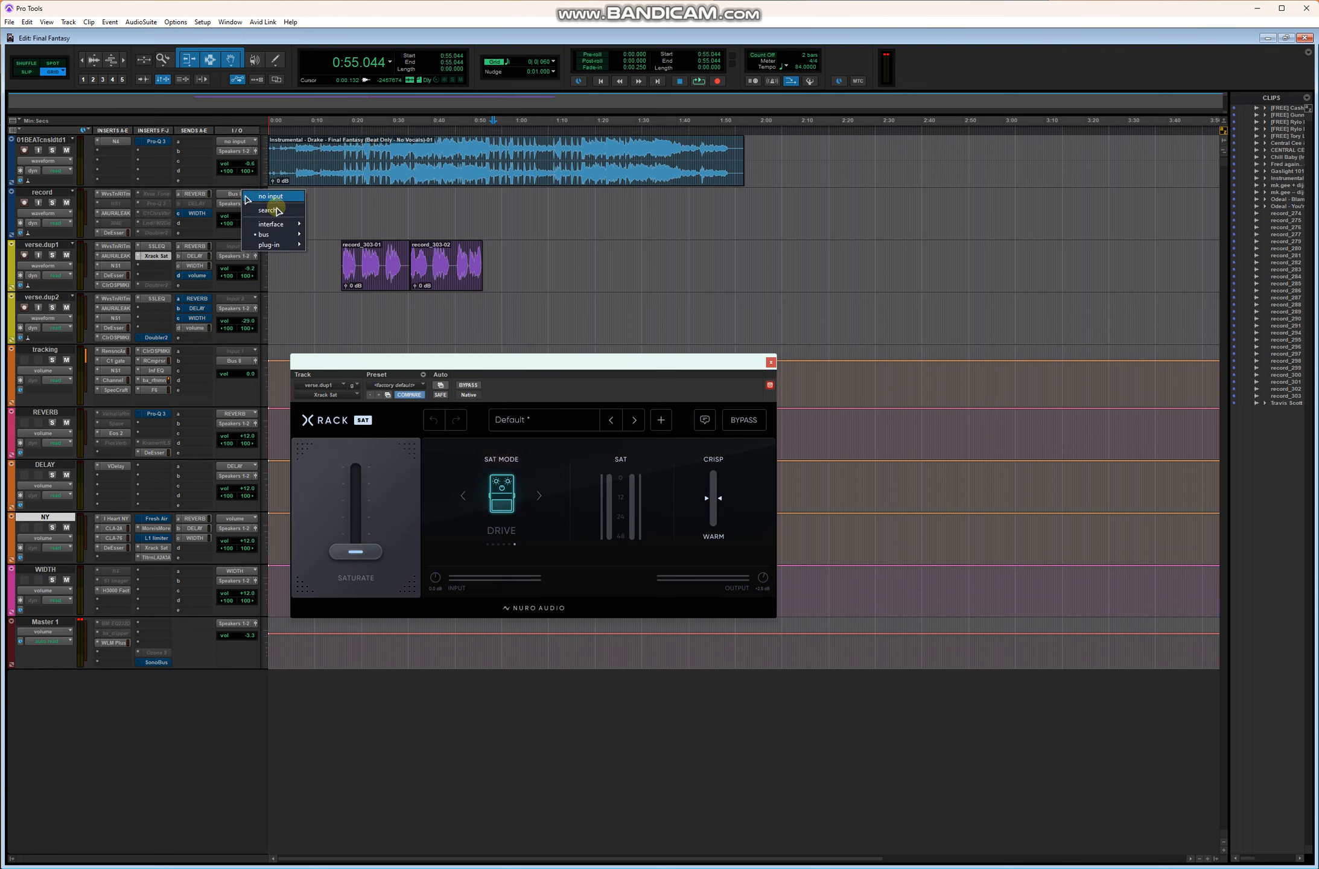
pyautogui.moveTo(283, 224)
pyautogui.click(339, 224)
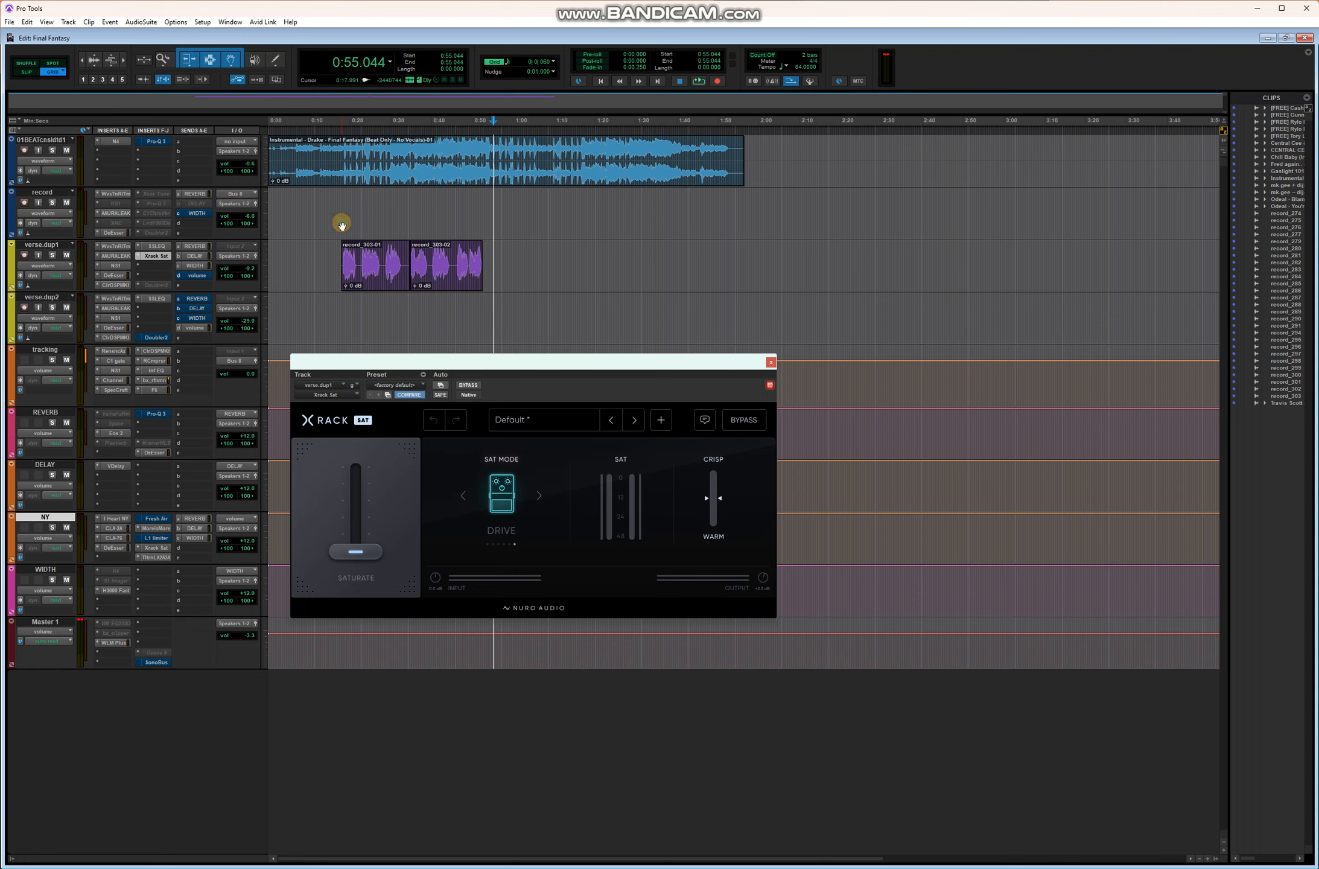
pyautogui.click(25, 203)
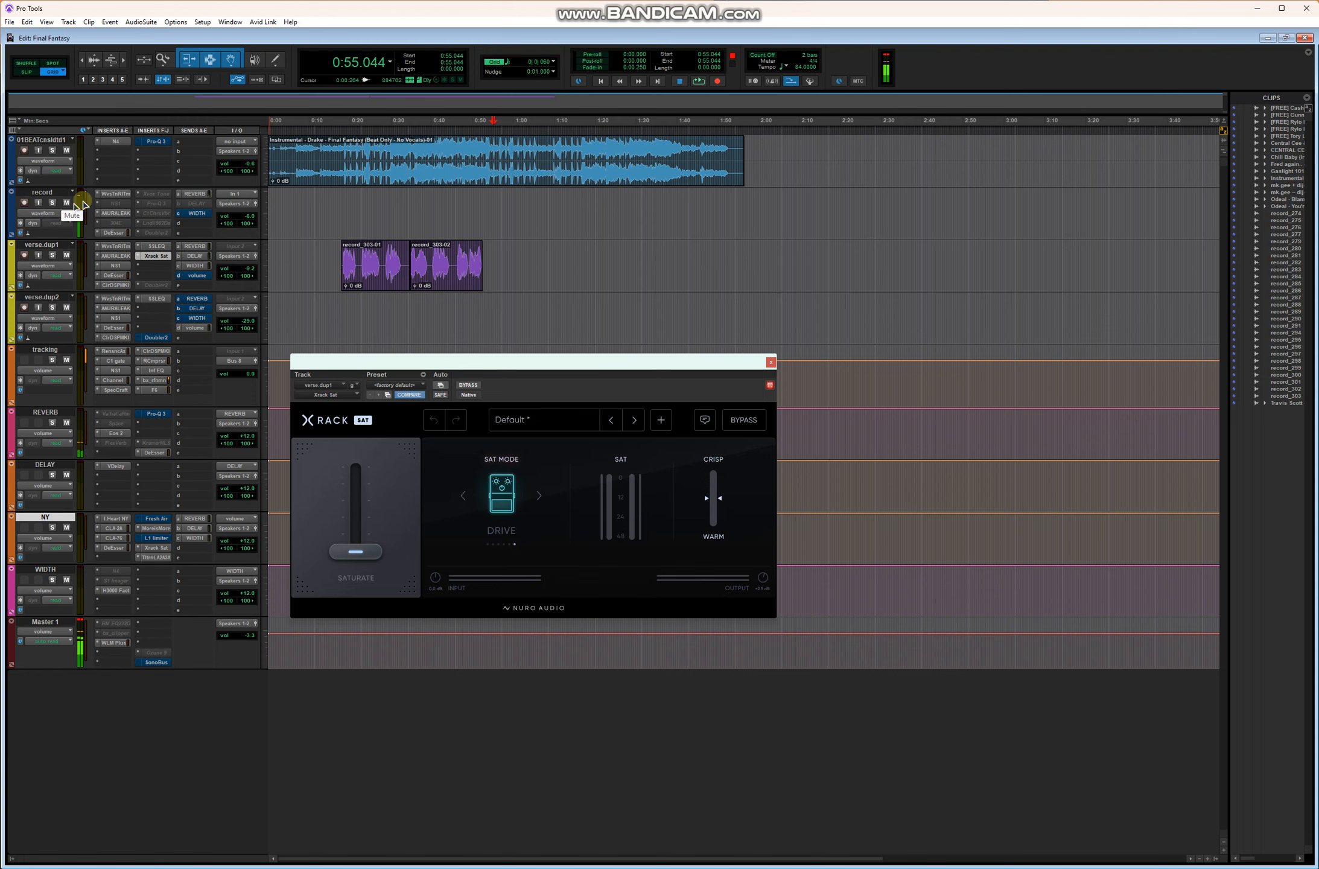
# - Check the H/W buffer size options in the Playback Engine settings and keep 256 Samples
pyautogui.click(202, 21)
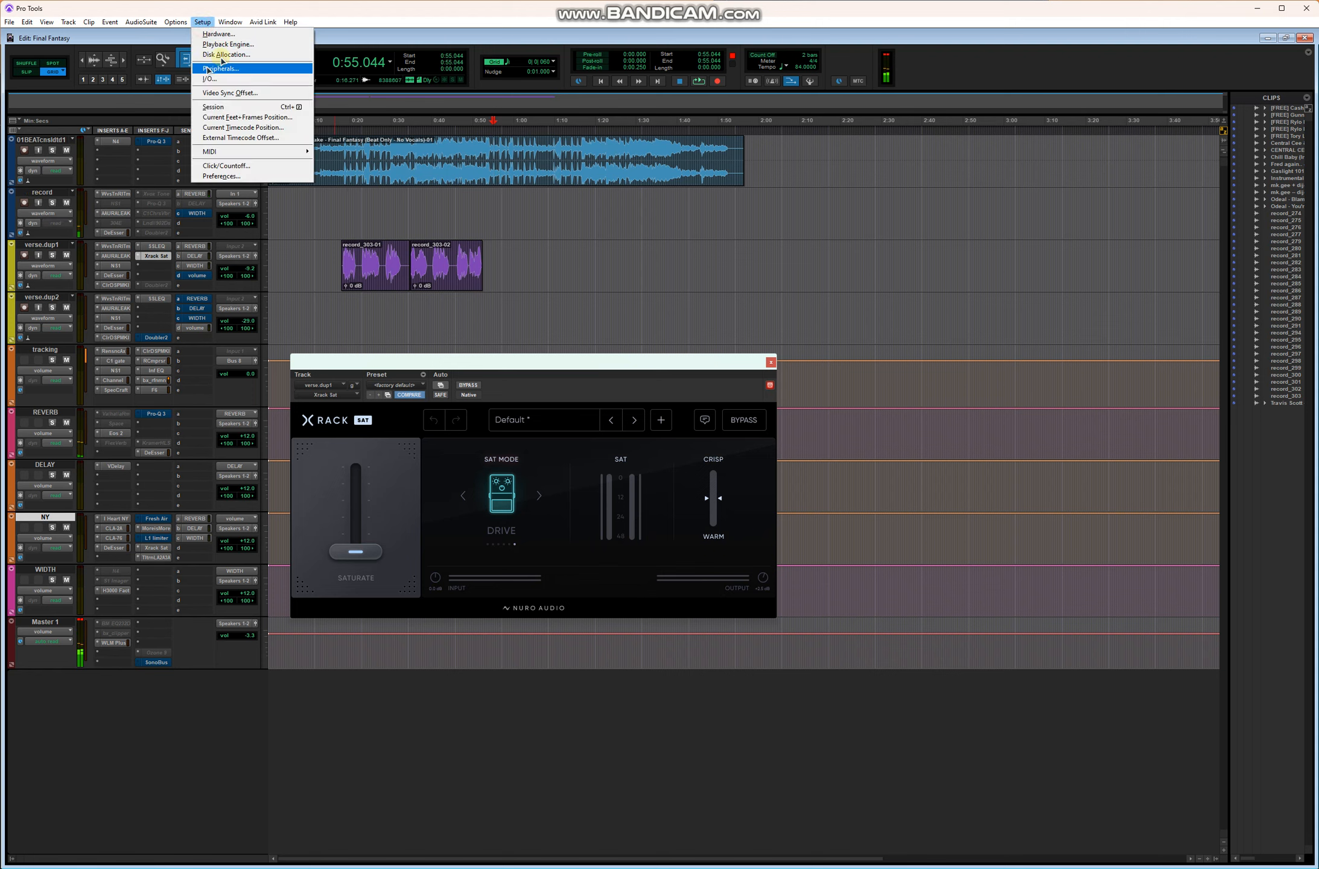
pyautogui.click(232, 44)
pyautogui.click(258, 97)
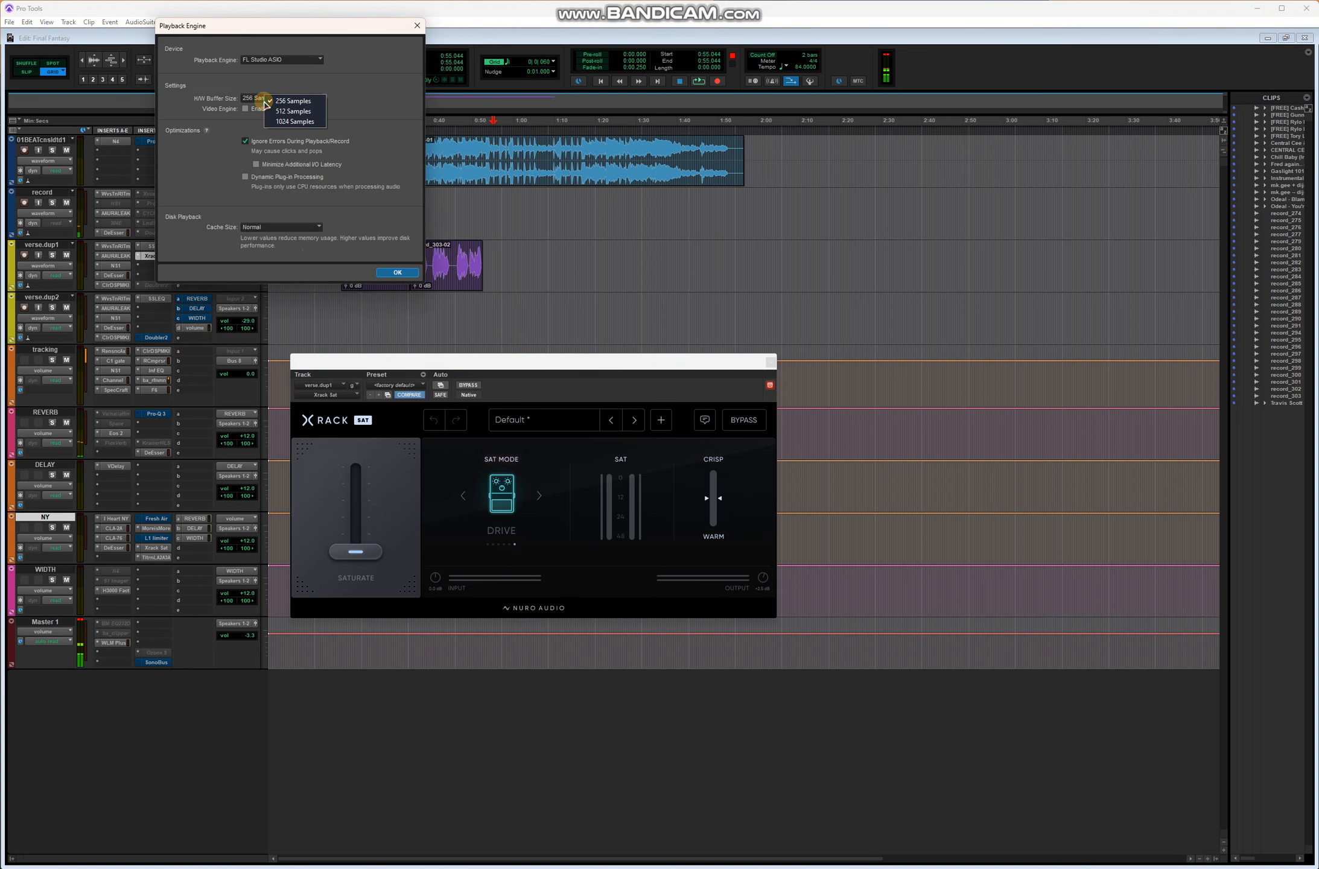
pyautogui.click(279, 121)
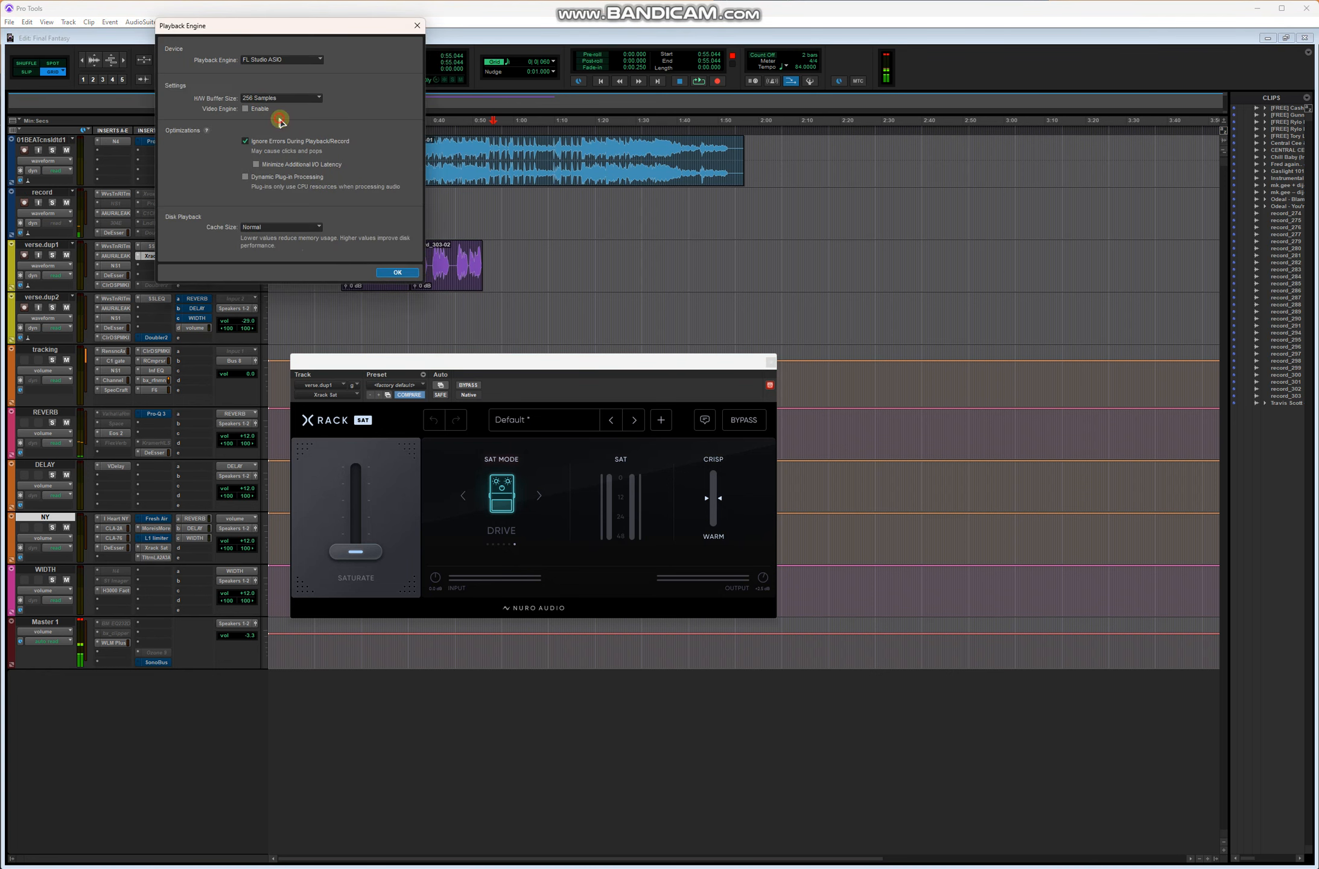
pyautogui.click(393, 273)
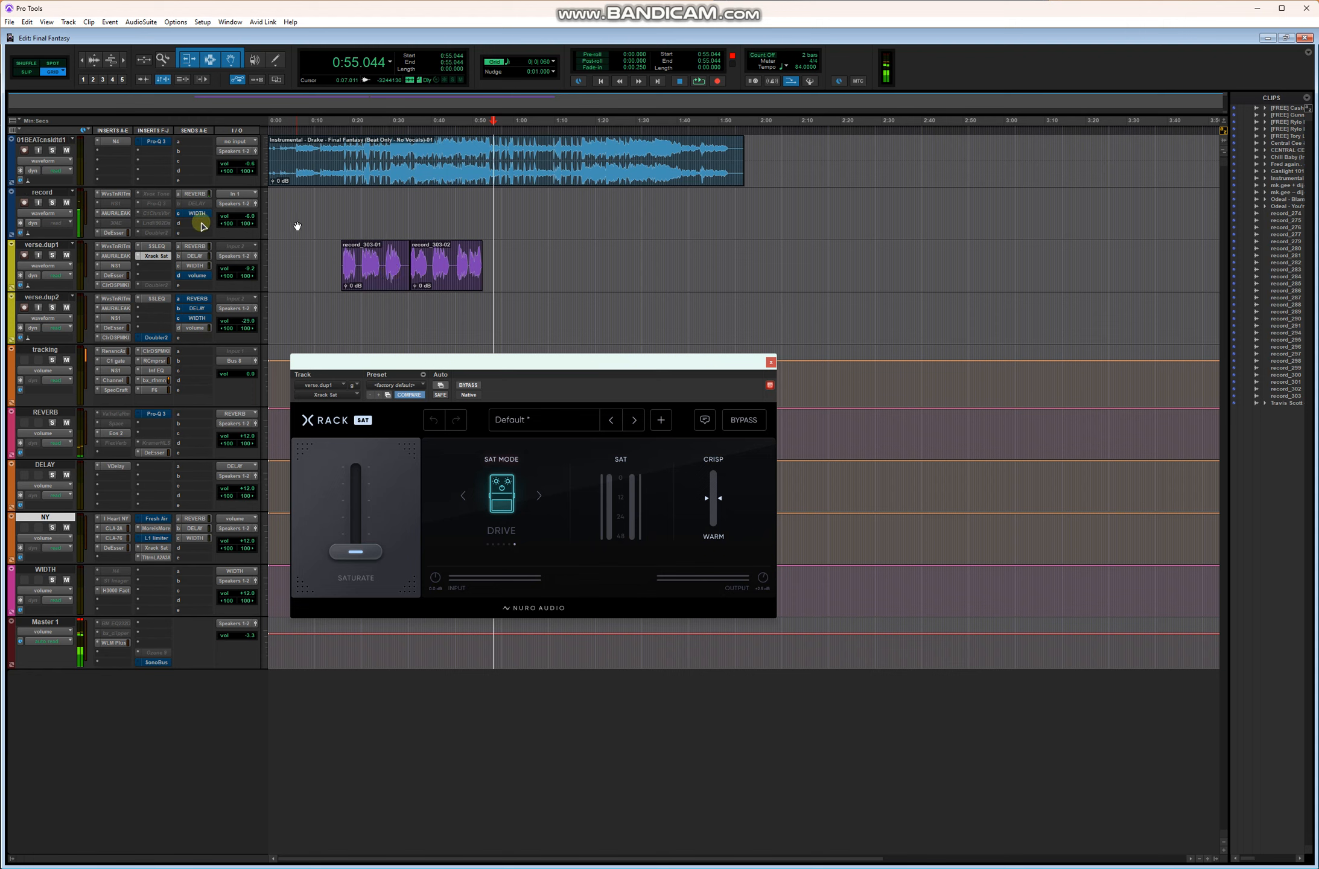
# - Mute the record track and record a vocal take on it from 0:55.044 to about 1:33
pyautogui.click(66, 202)
pyautogui.press('space')
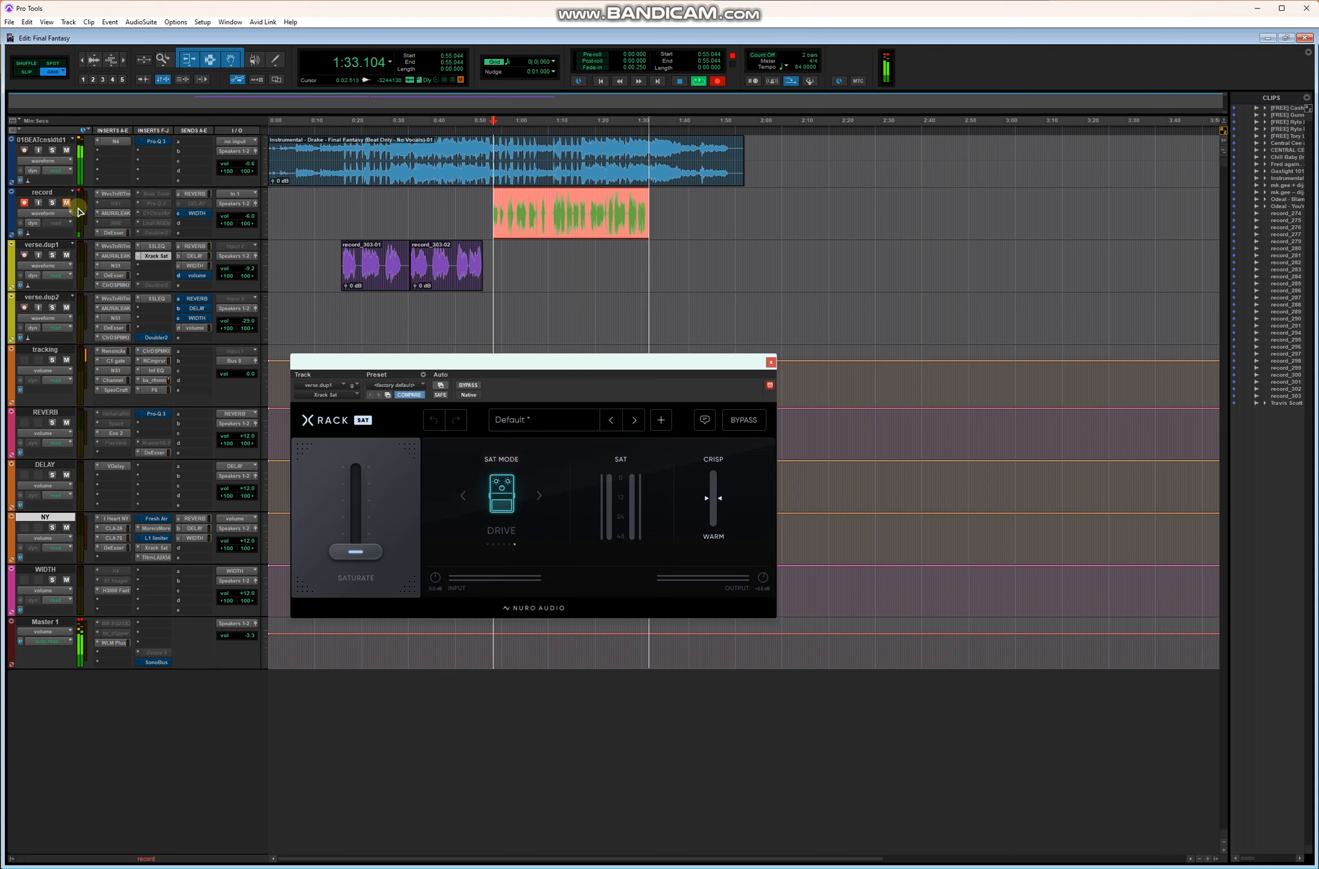
pyautogui.press('space')
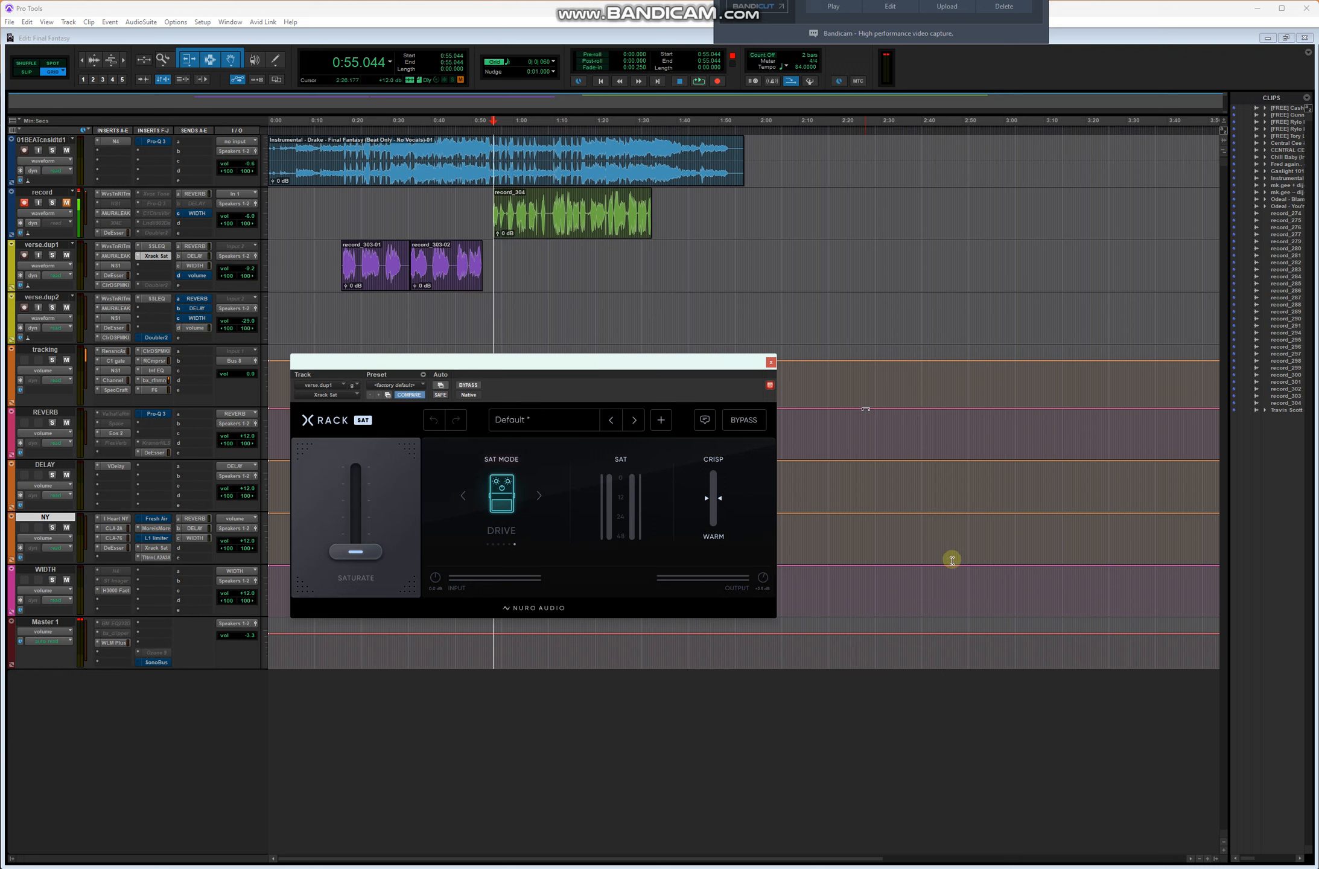
# - Move the new vocal take from the record track down to verse.dup1 and play it back from 1:08.392
pyautogui.click(1206, 858)
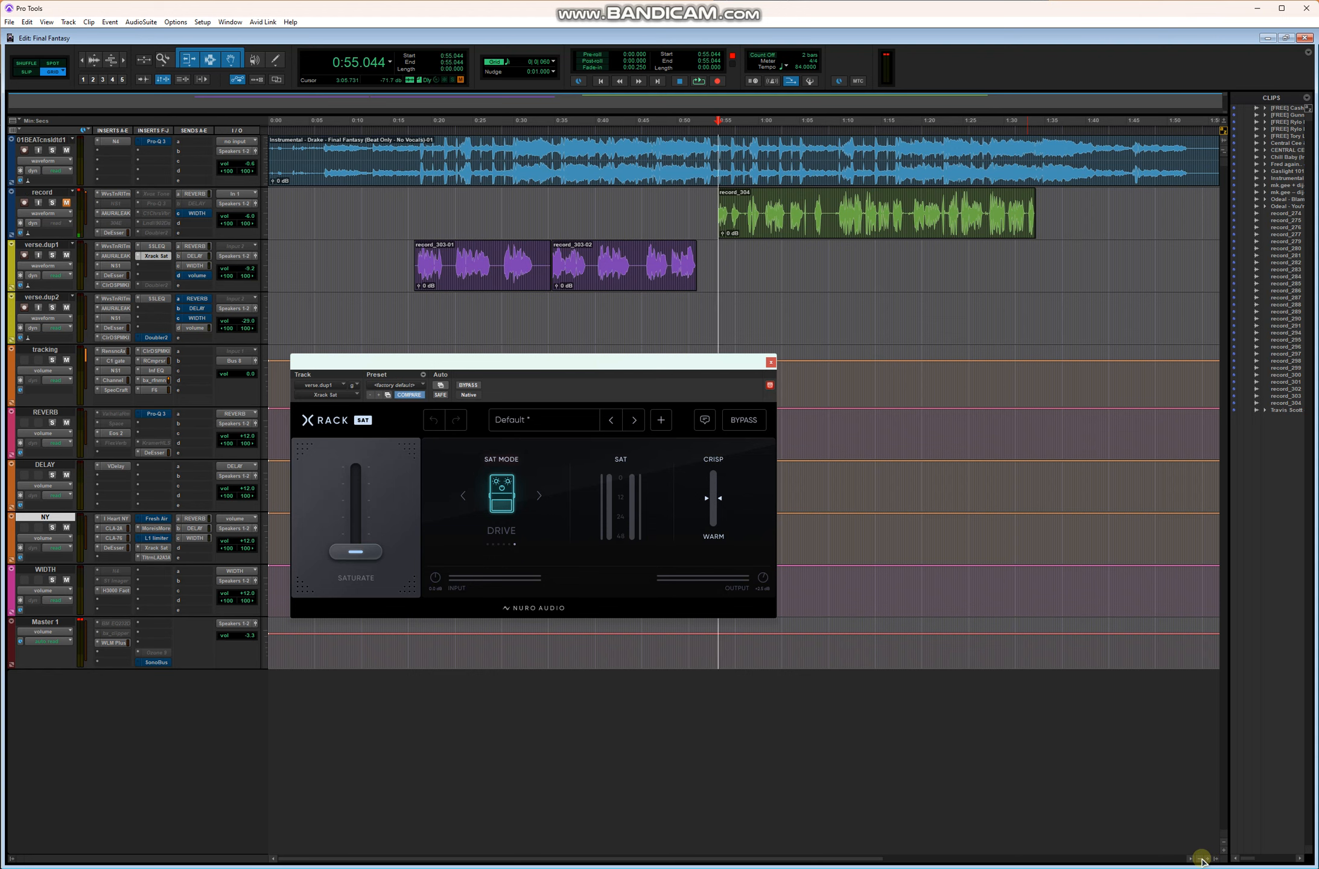
pyautogui.click(1198, 858)
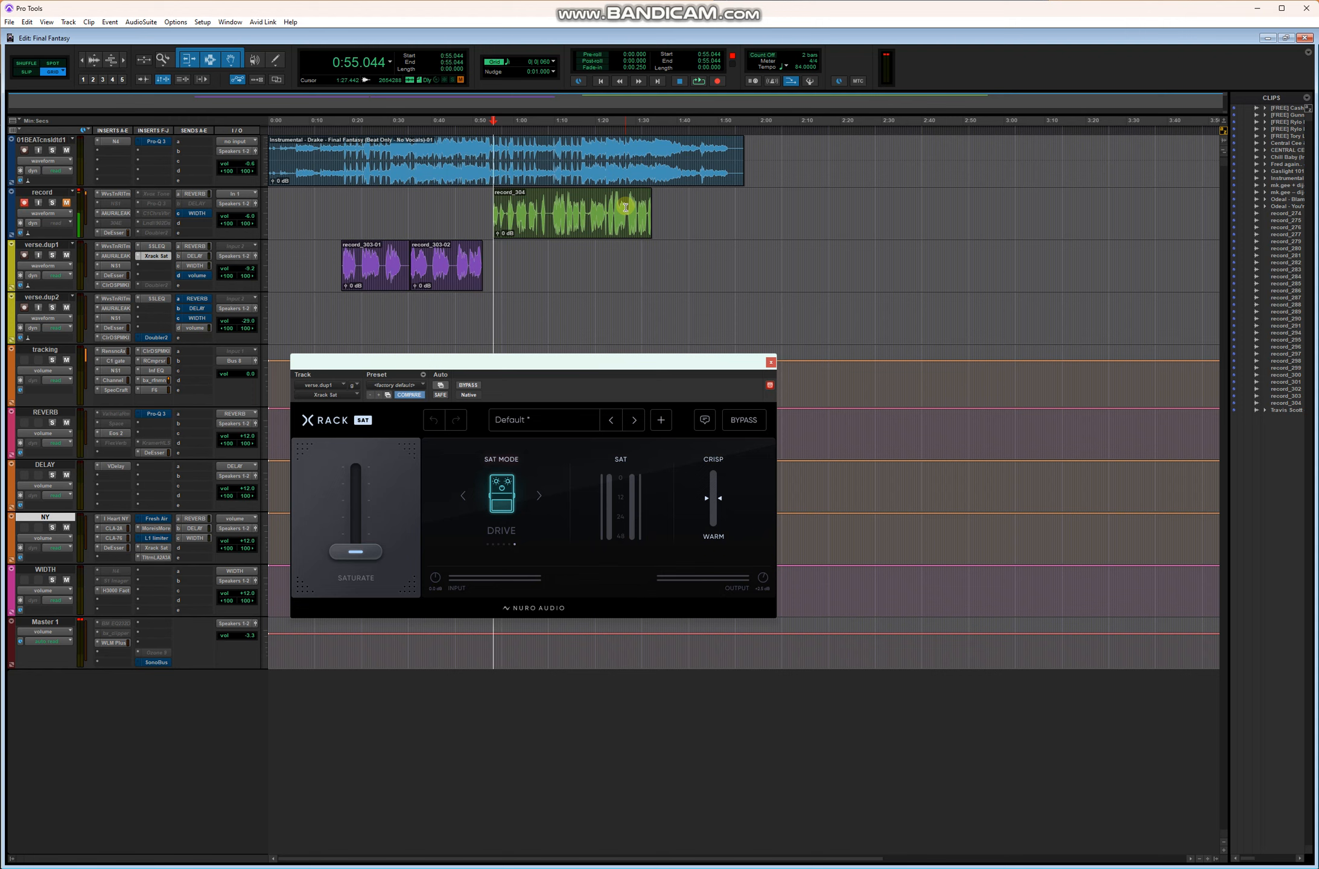
pyautogui.moveTo(556, 236); pyautogui.dragTo(559, 246)
pyautogui.click(547, 125)
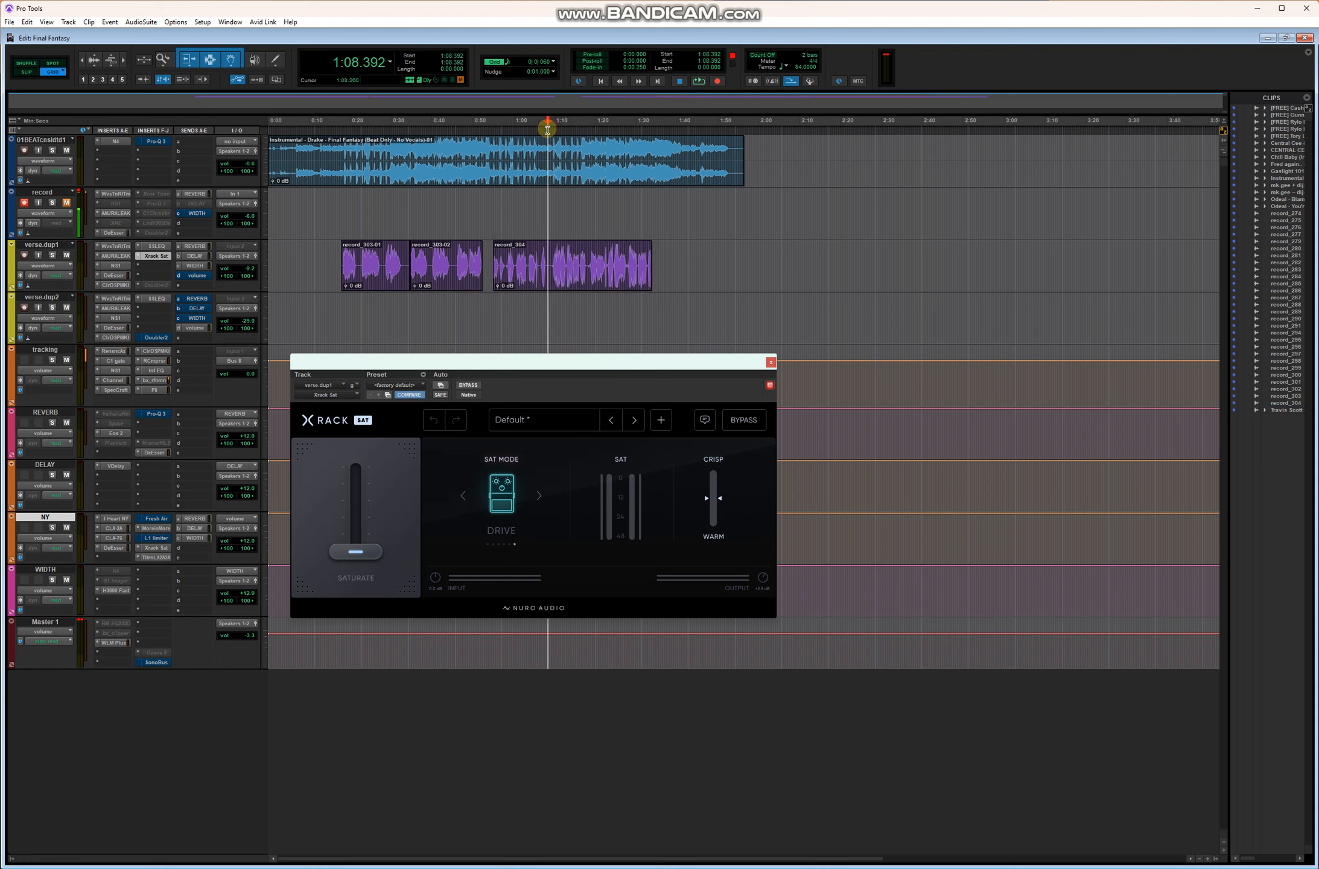
pyautogui.click(698, 81)
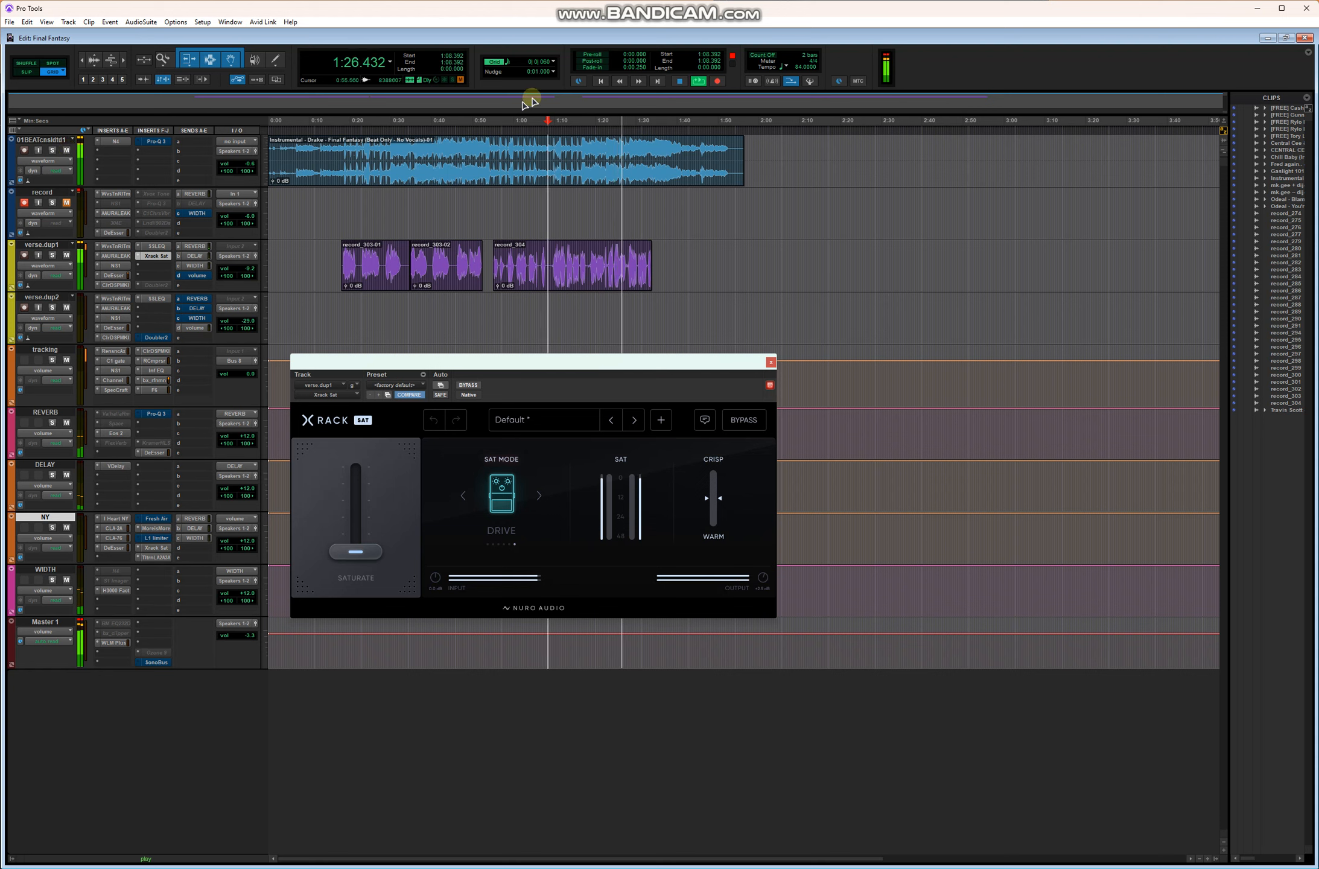
pyautogui.press('space')
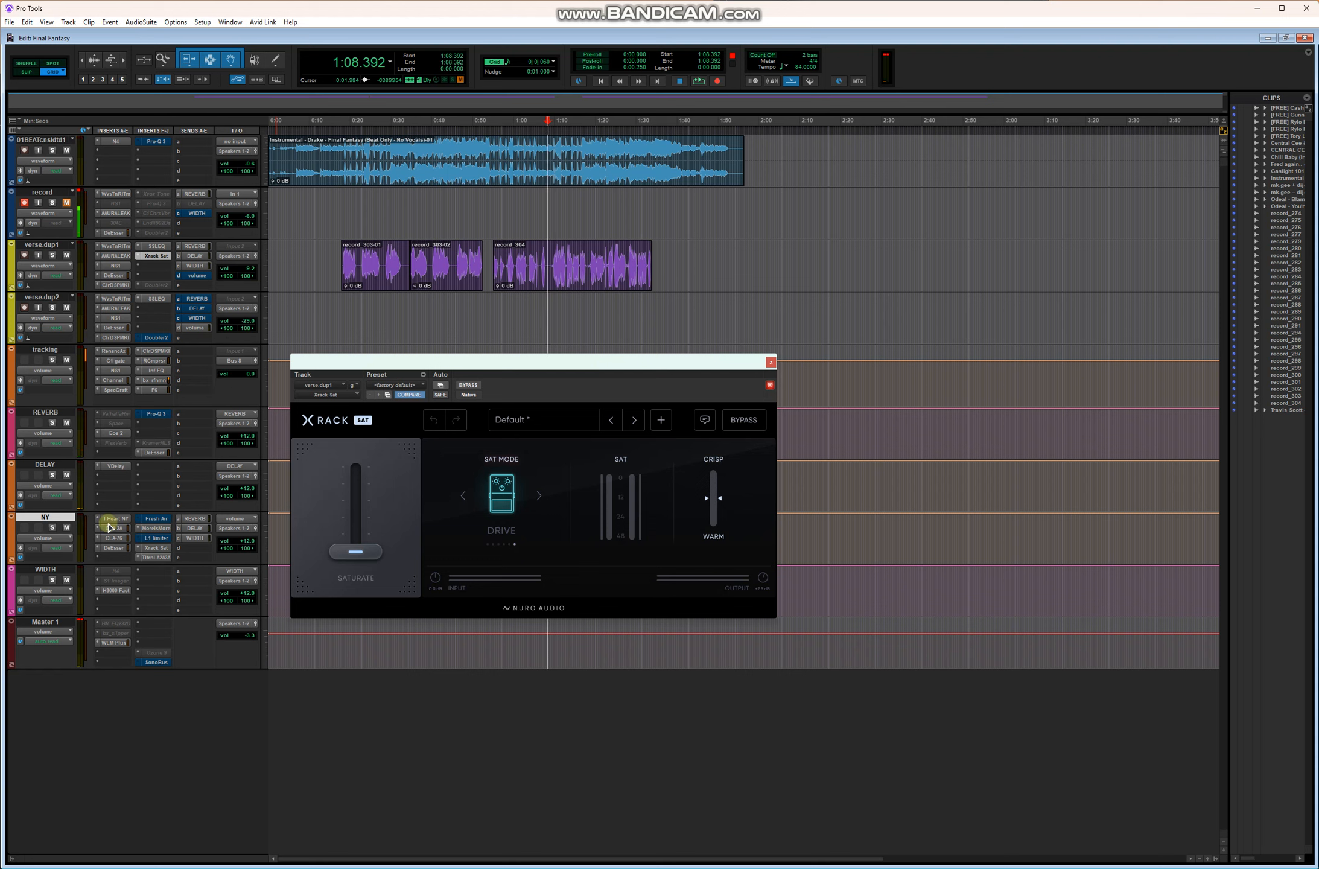
# - Delete the newly recorded vocal clip from the verse.dup1 track
pyautogui.click(591, 280)
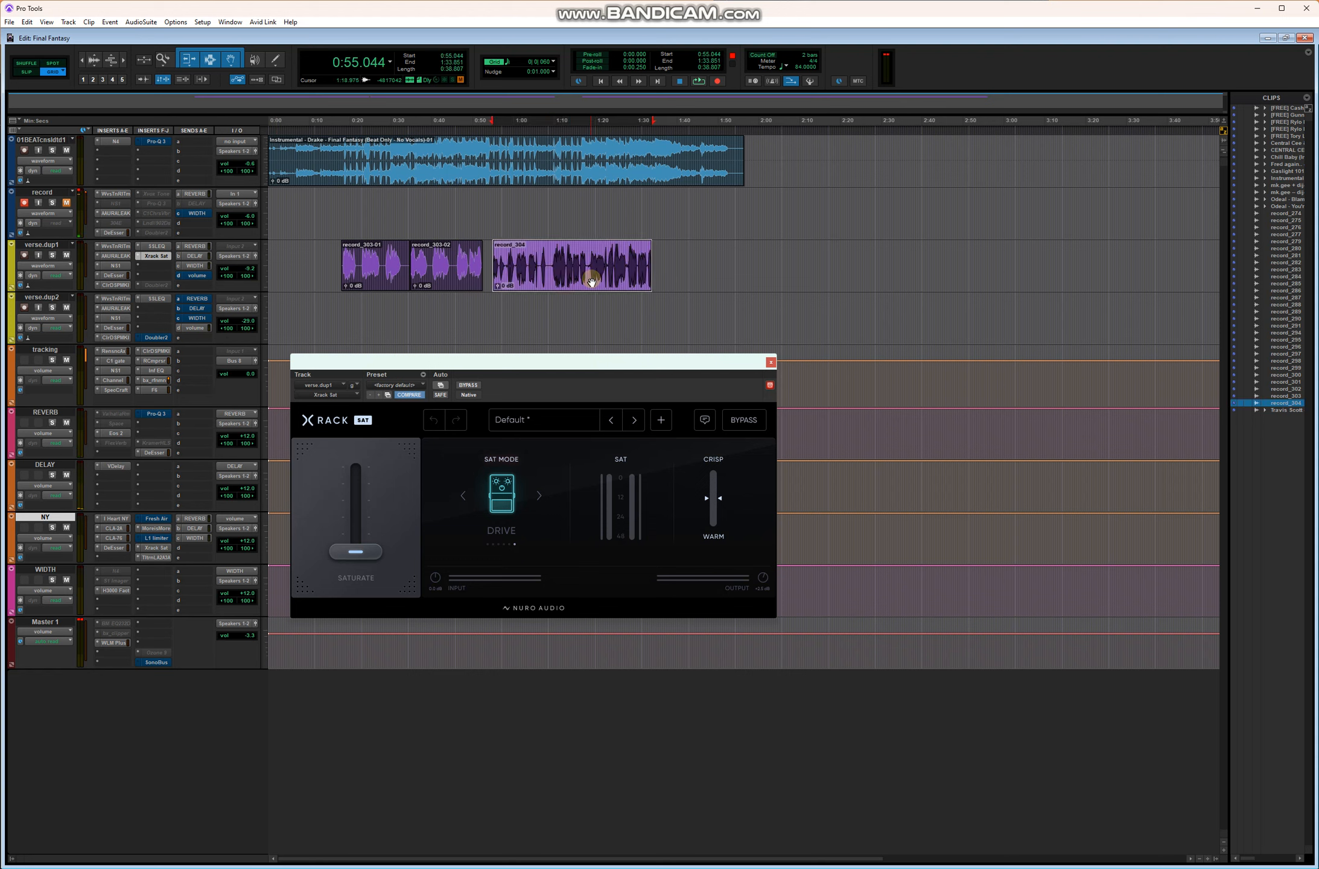
pyautogui.press('Delete')
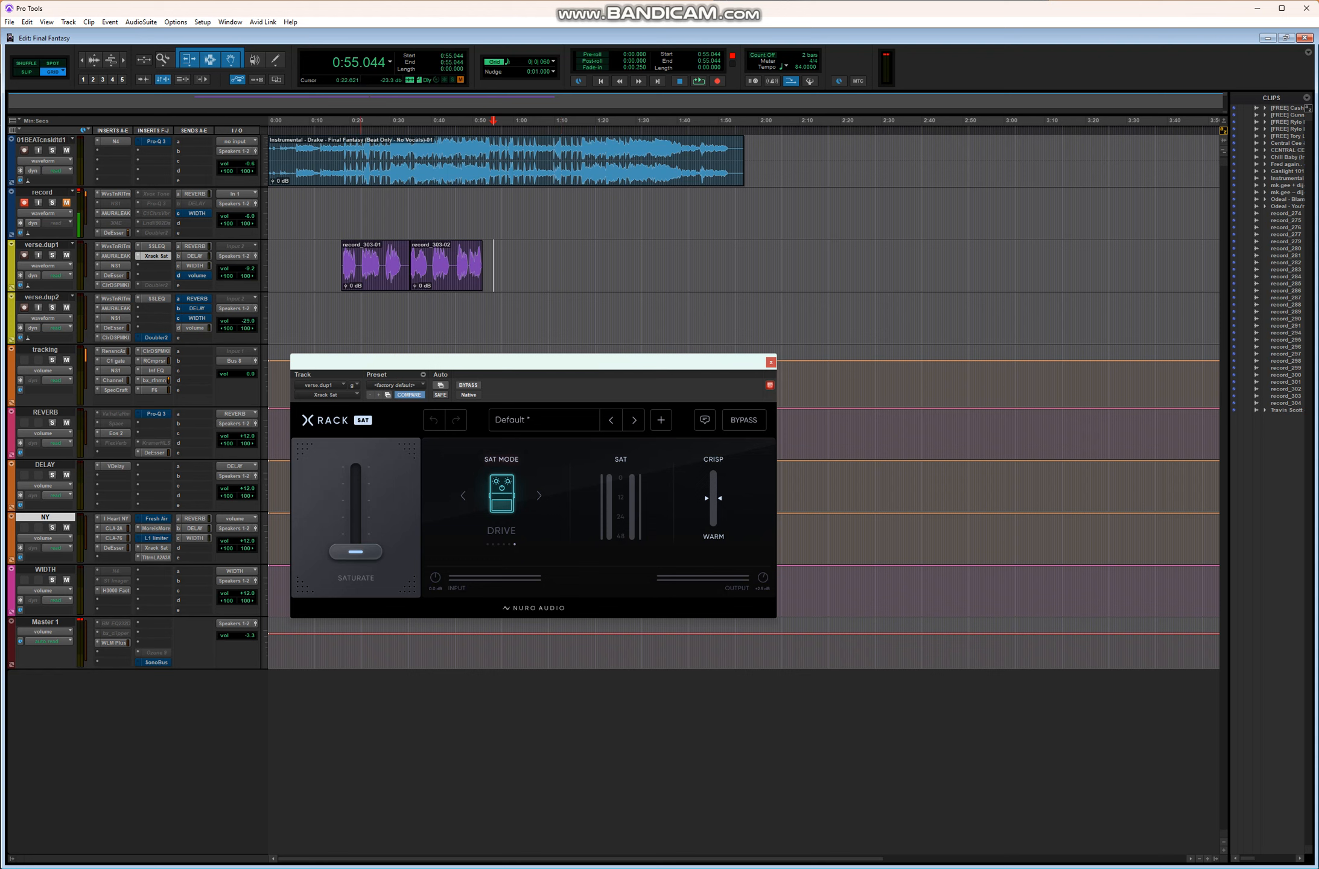
# - Switch to the web browser and search Google for "ebay" in a new tab
pyautogui.click(104, 868)
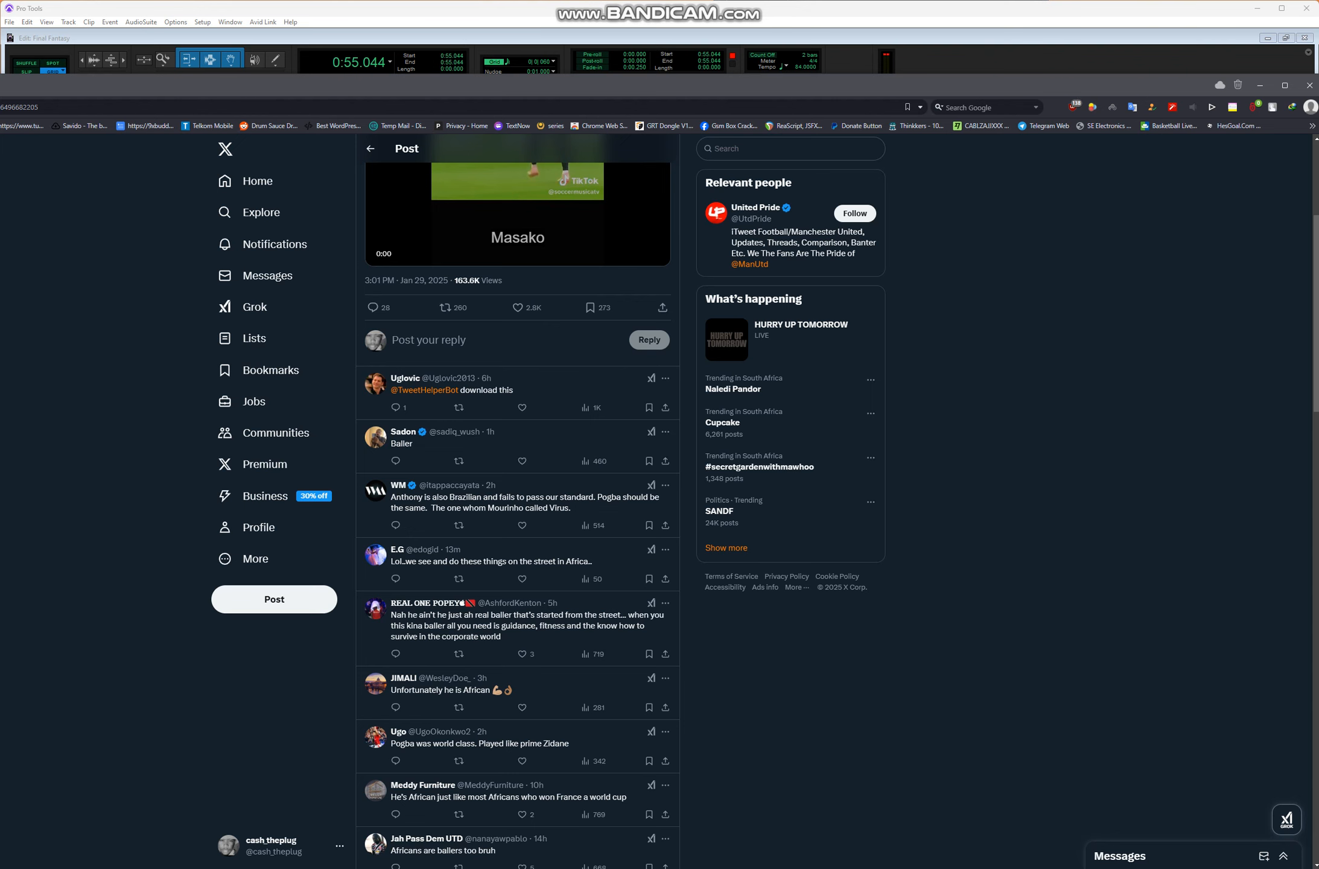
pyautogui.hotkey('ctrl', 't')
pyautogui.click(468, 174)
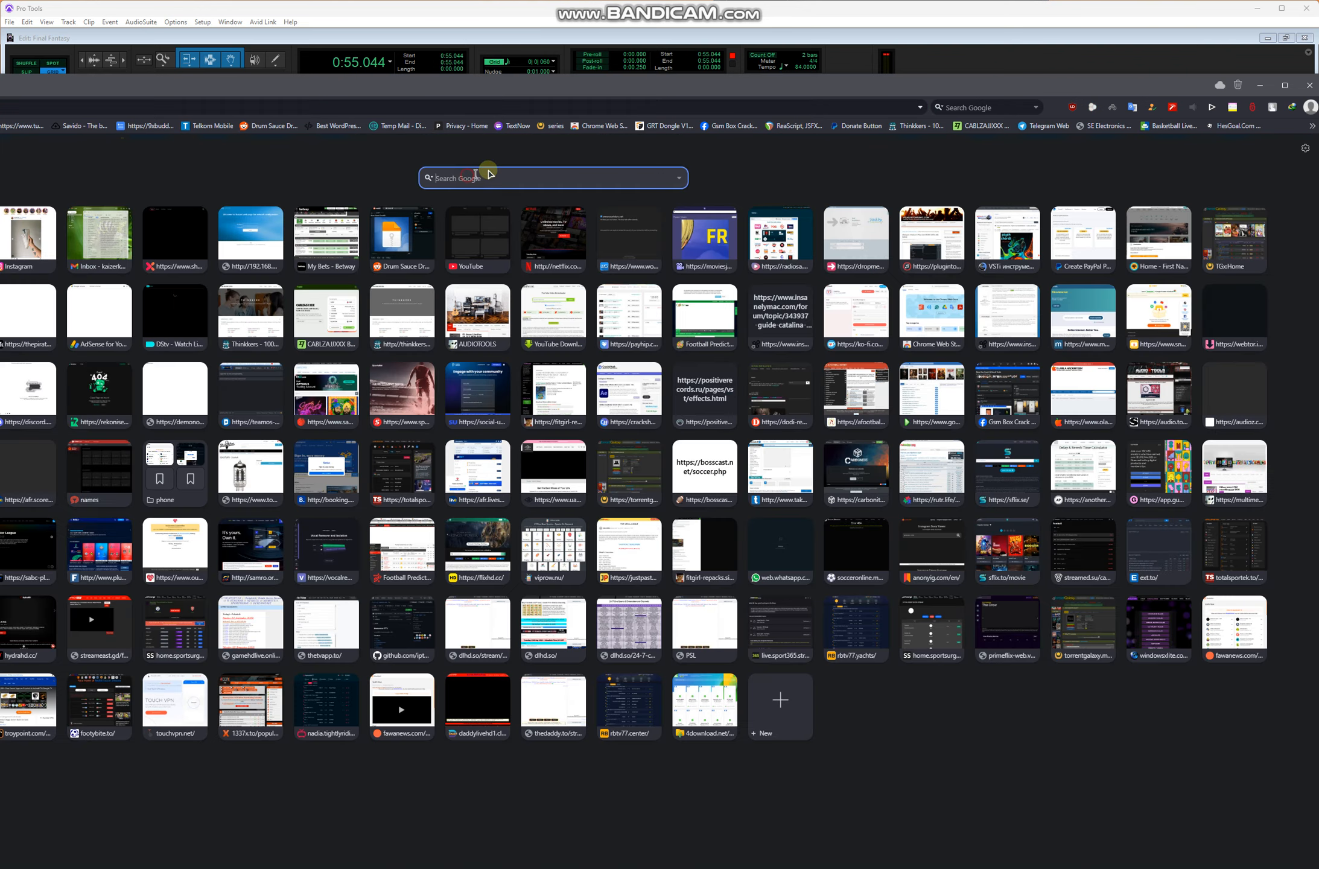
pyautogui.write('ebay')
pyautogui.press('Return')
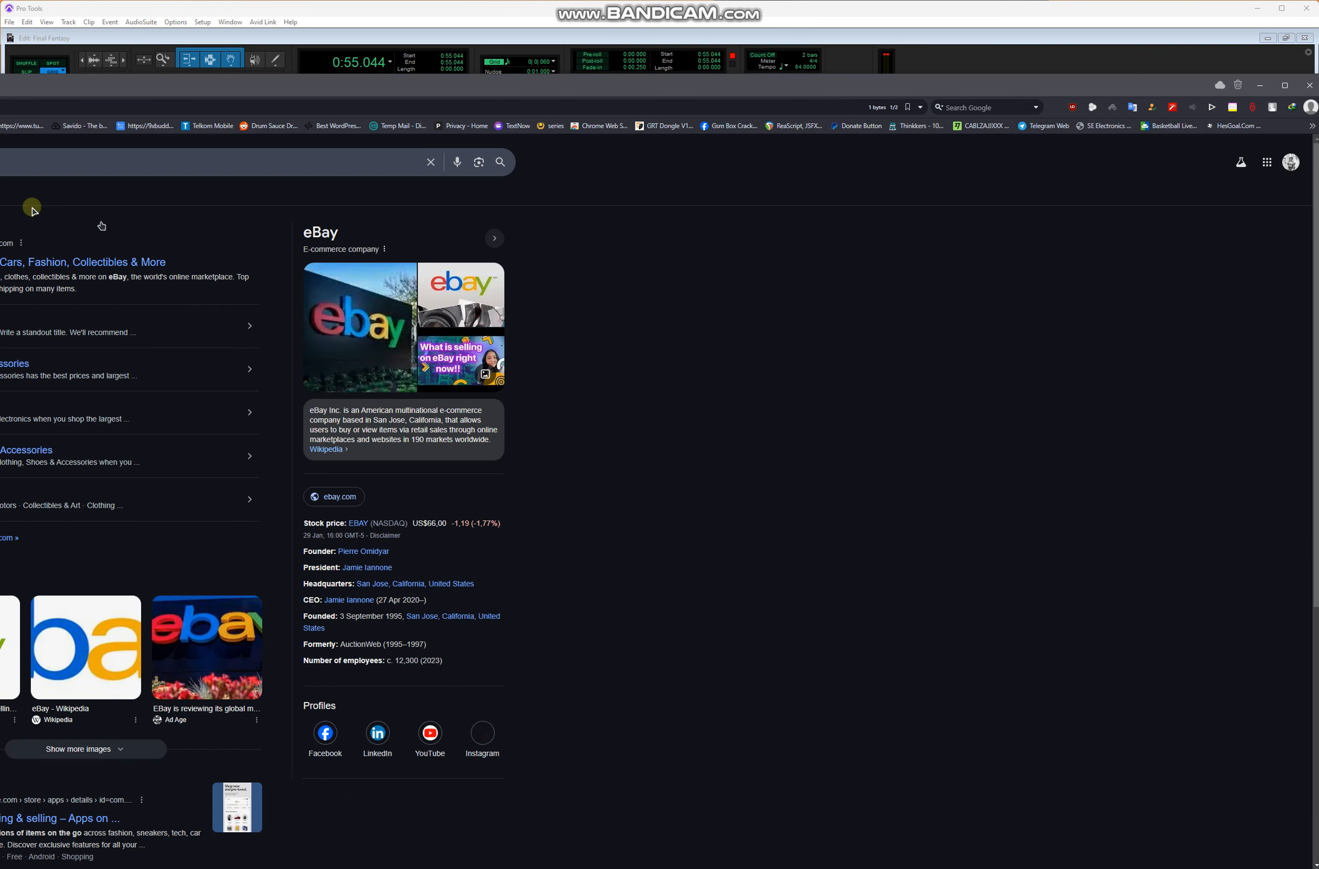
# - Open the eBay site from the Google results, search it for "symetrix 528e" and view the Symetrix Integrator Series Deuce 722 listing
pyautogui.click(66, 262)
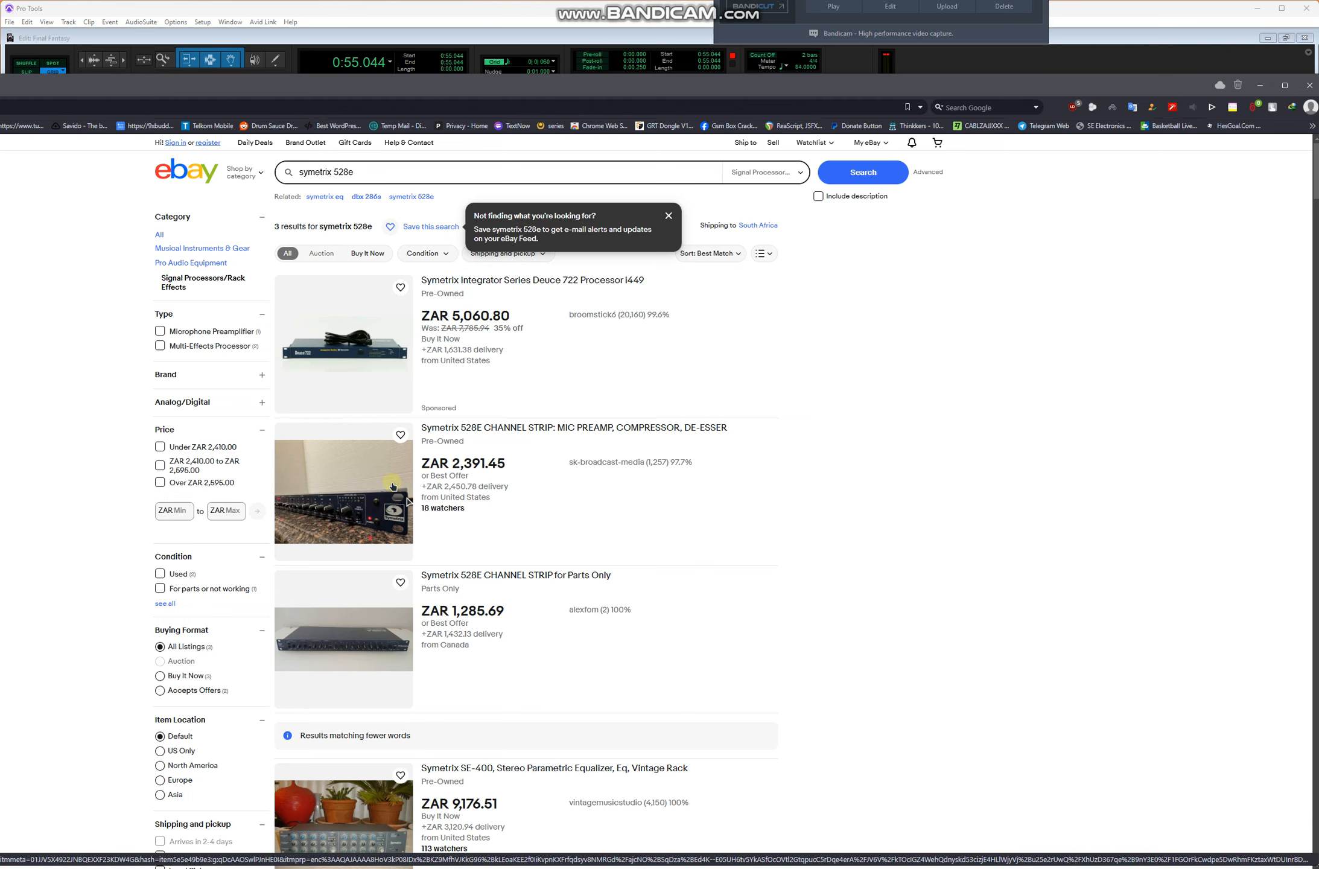
pyautogui.click(367, 354)
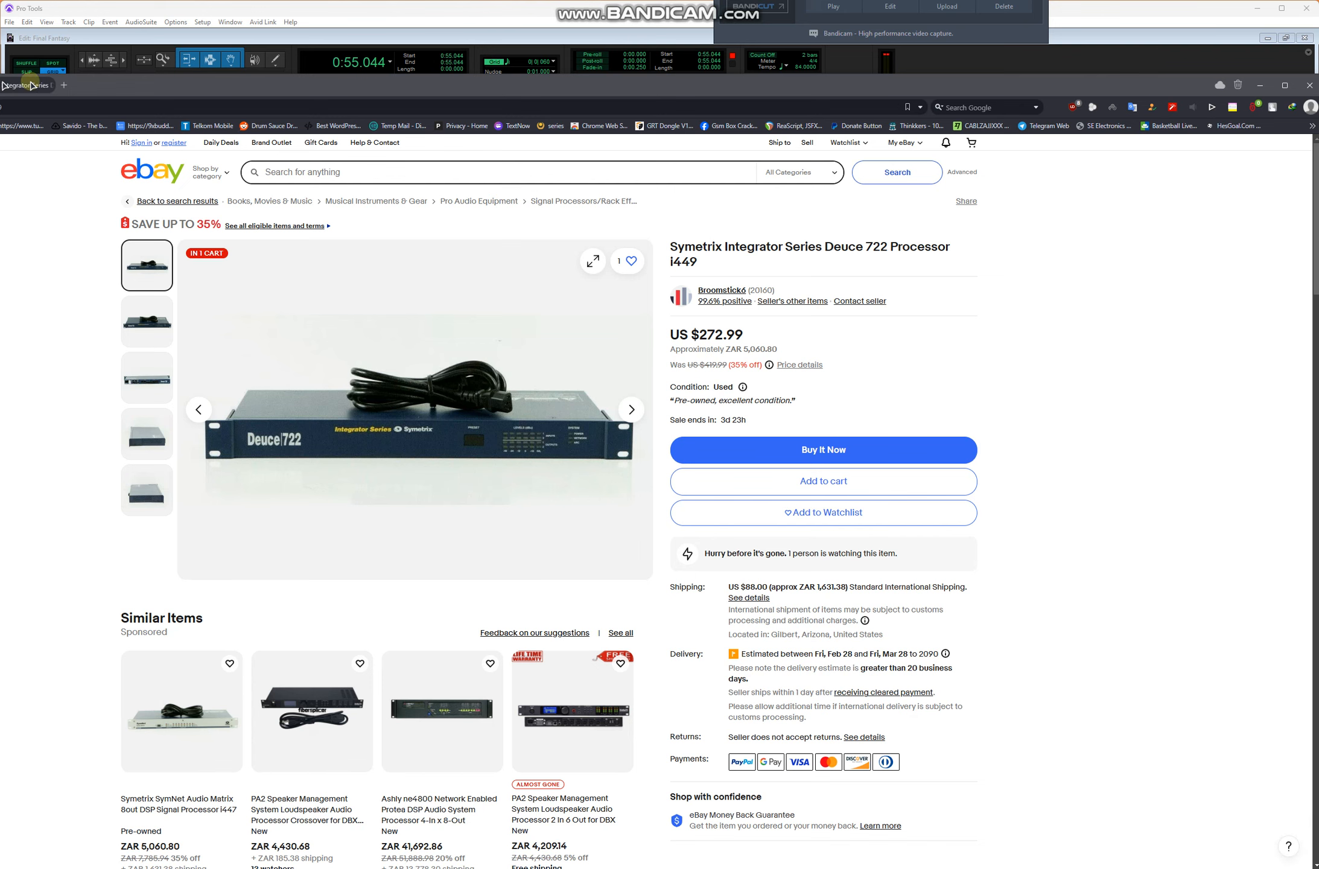
# - Return to the eBay search results and open the listing for the Symetrix 528E channel strip with mic preamp, compressor and de-esser
pyautogui.click(4, 107)
pyautogui.scroll(-2, 457, 395)
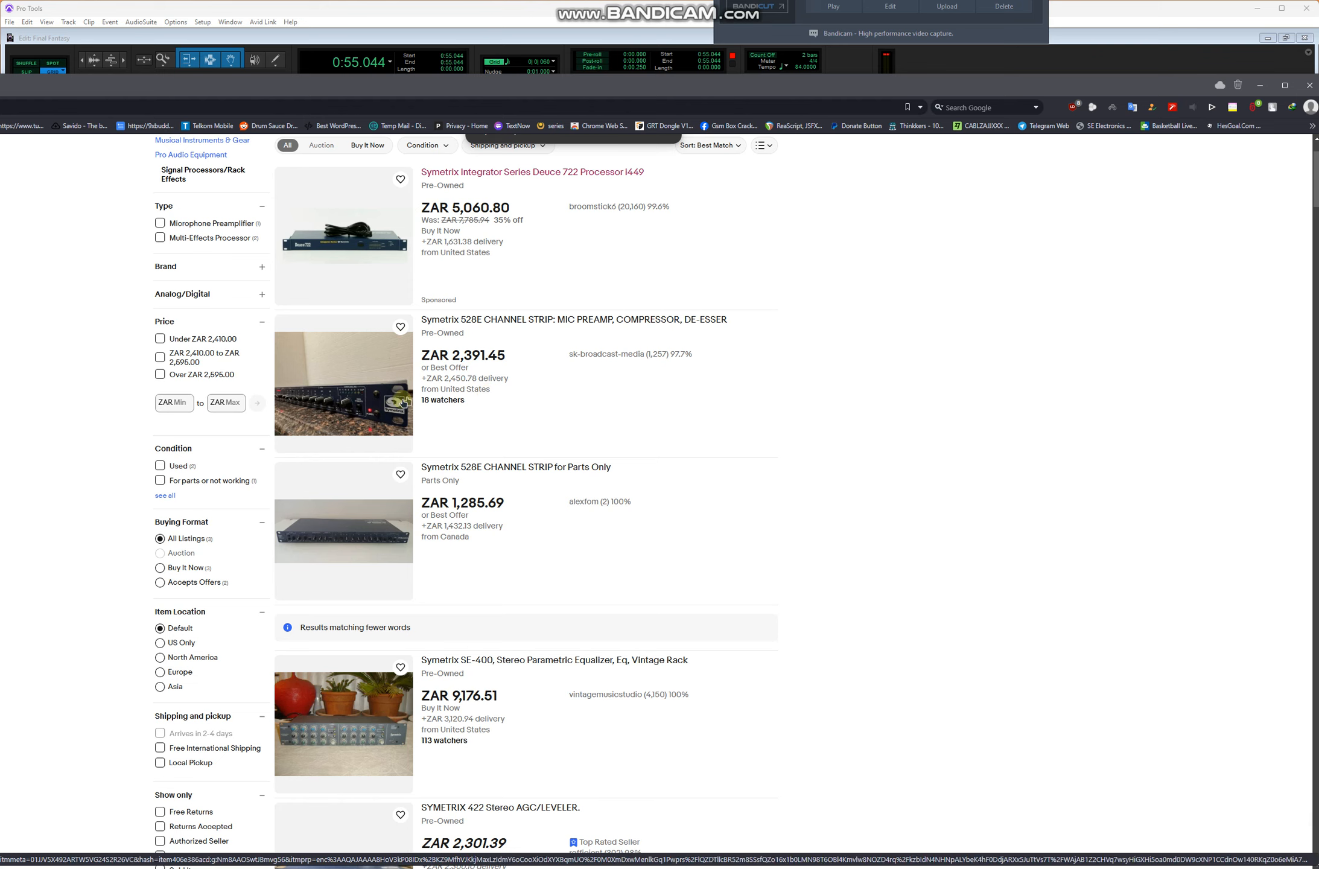
pyautogui.click(345, 397)
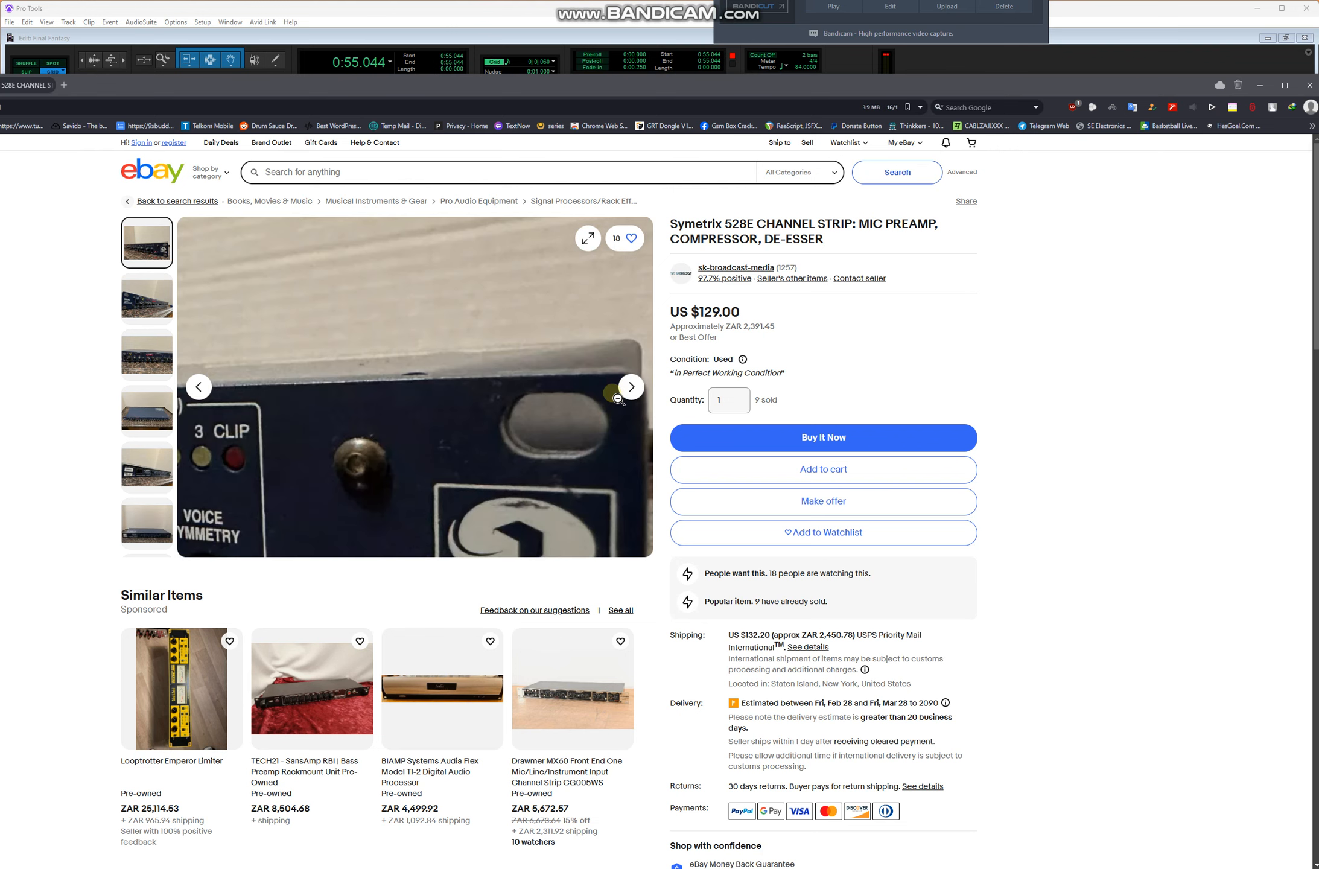
# - Examine the Symetrix 528E listing's front, top and rear photos, zooming in on the rear-panel connections
pyautogui.click(149, 349)
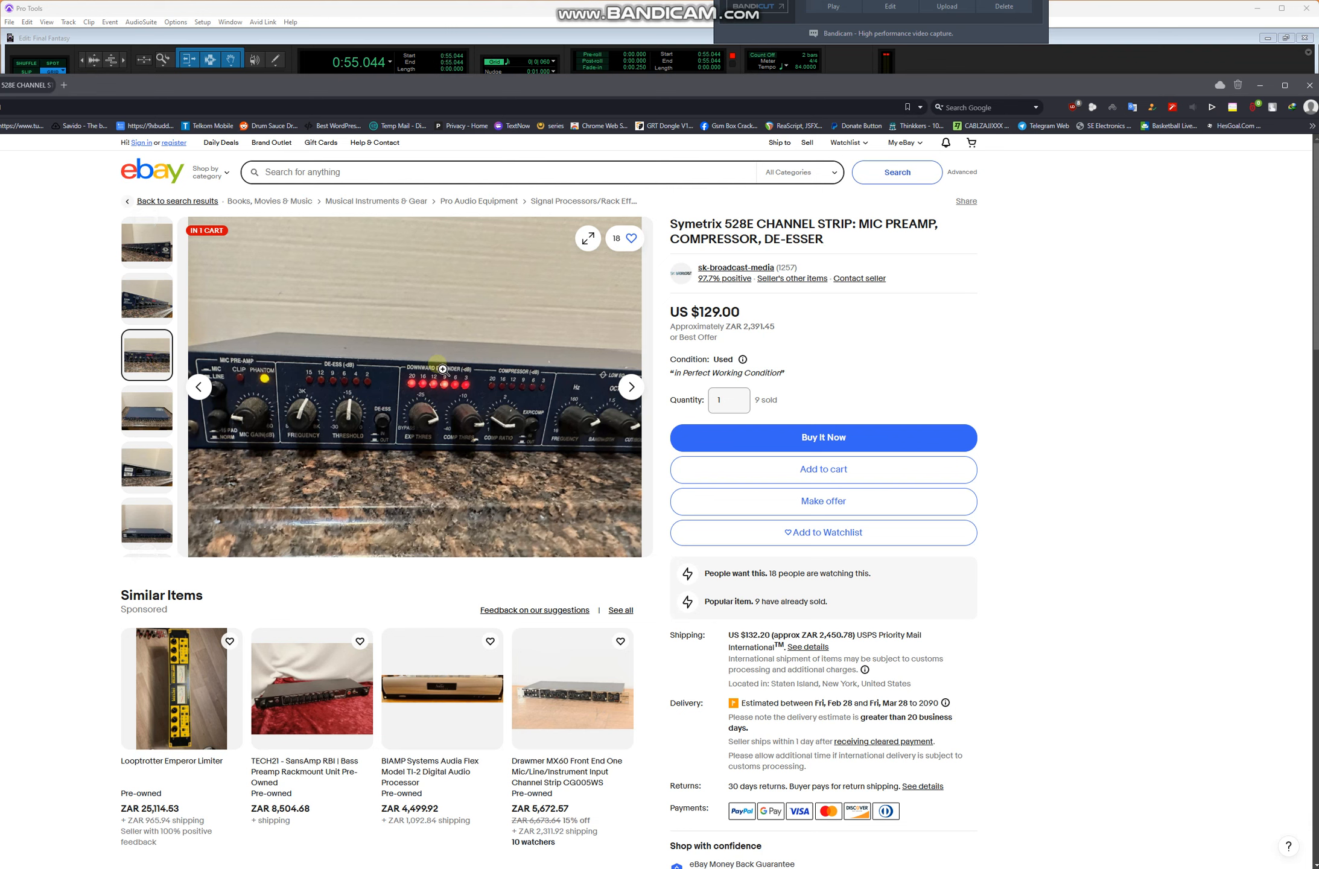
pyautogui.click(128, 412)
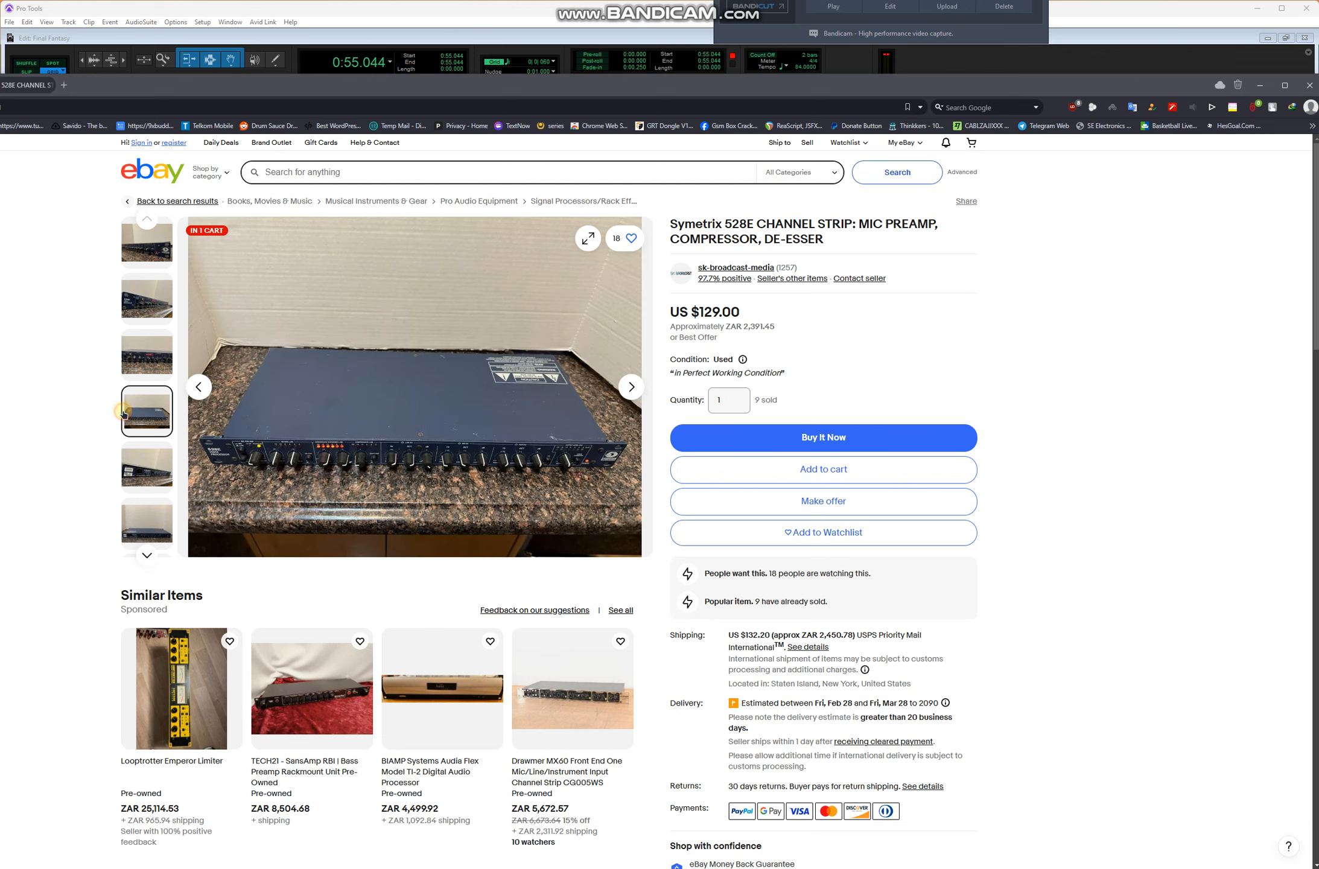
pyautogui.click(147, 453)
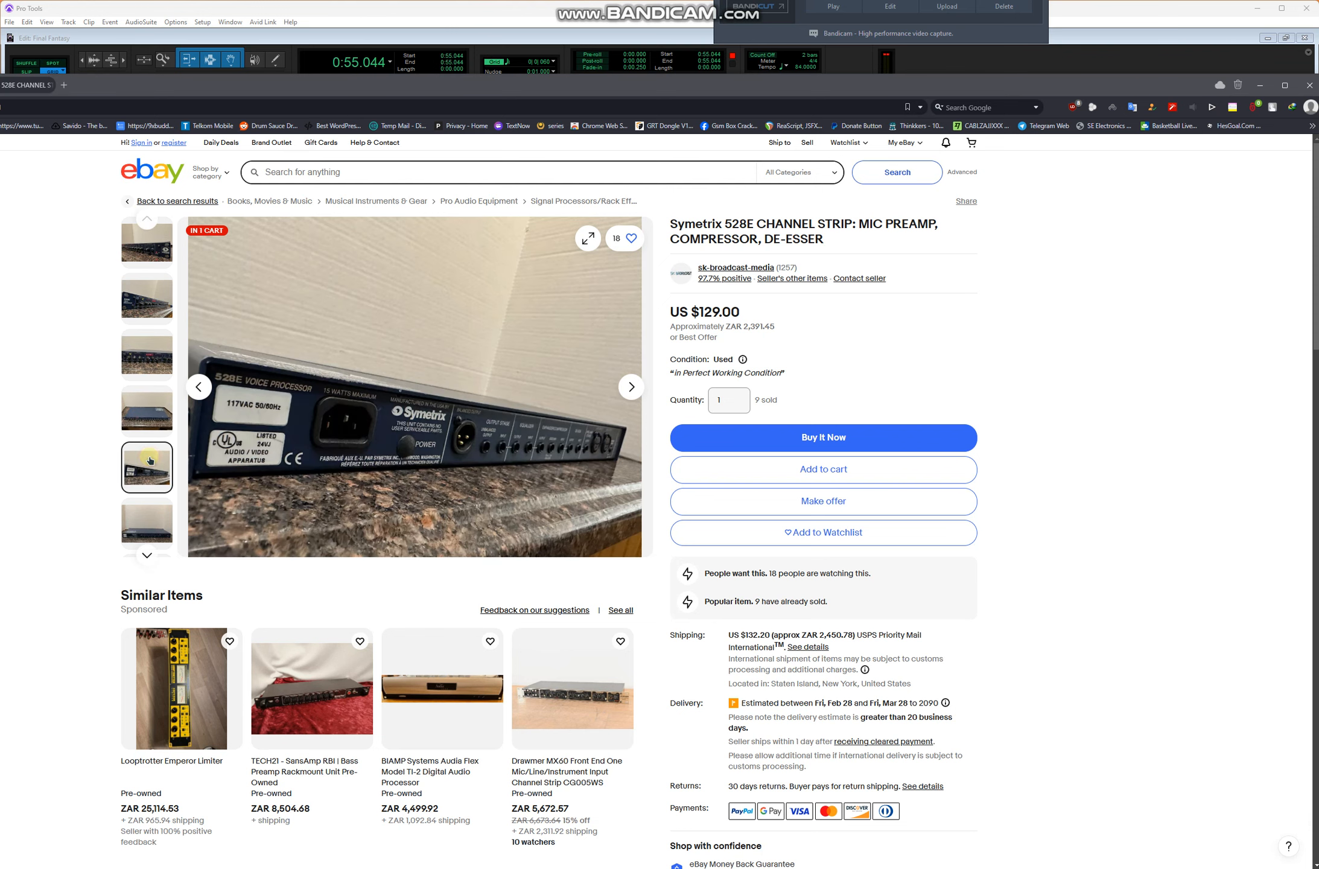
pyautogui.click(582, 446)
pyautogui.click(164, 534)
pyautogui.click(396, 486)
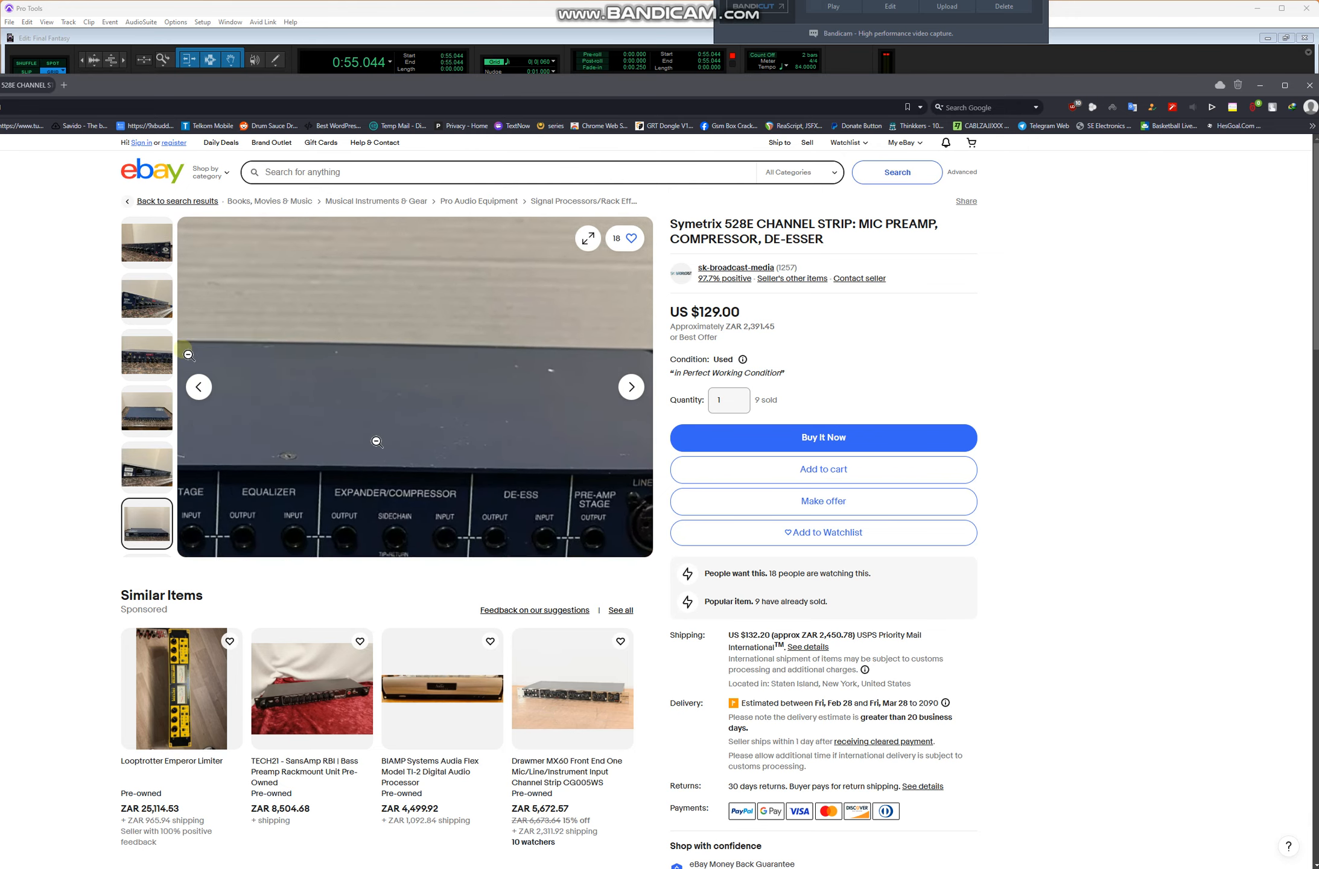
# - Go back to the first photo and show the front-panel close-up with the mic preamp, de-esser and compressor controls
pyautogui.click(158, 254)
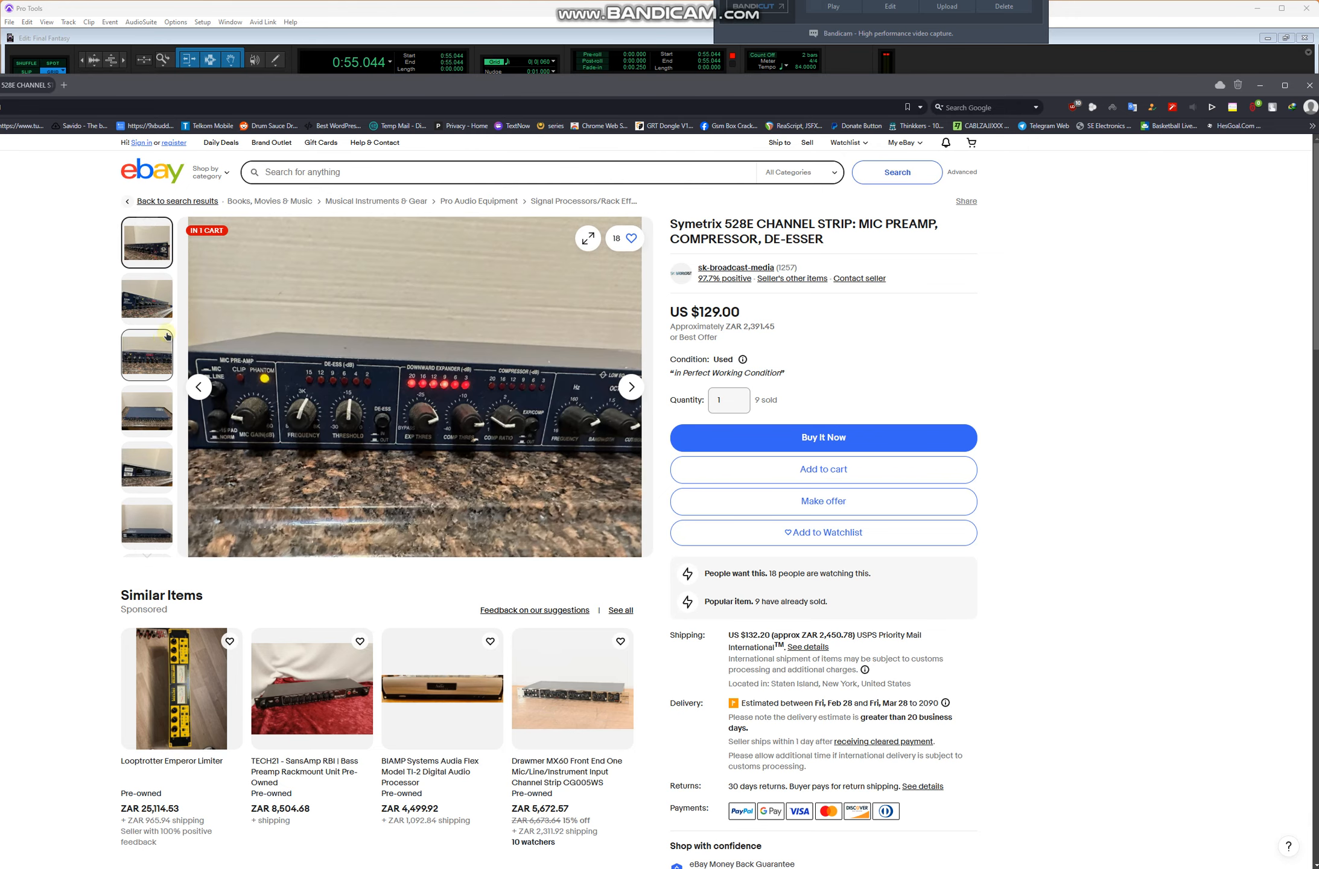
pyautogui.click(156, 361)
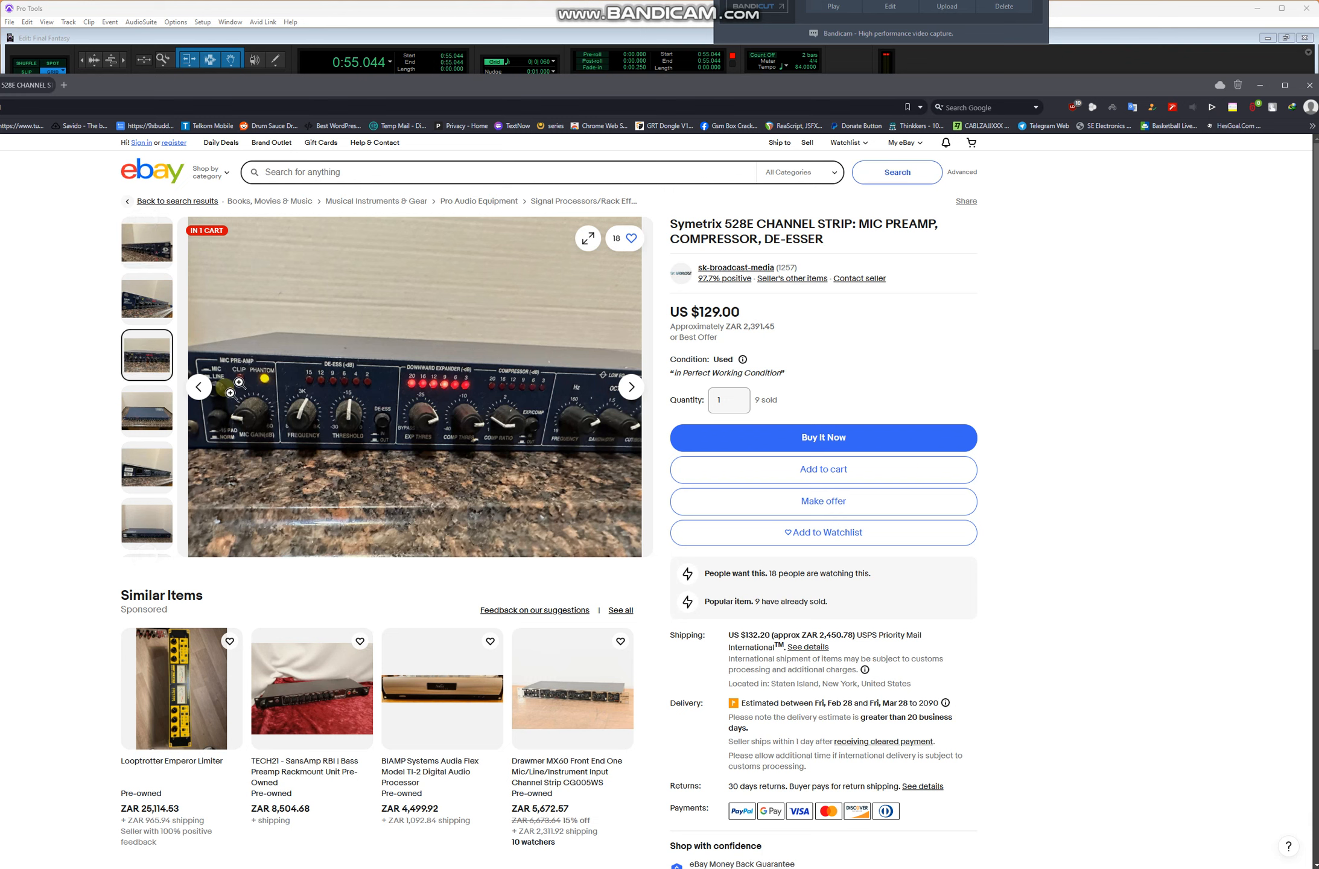